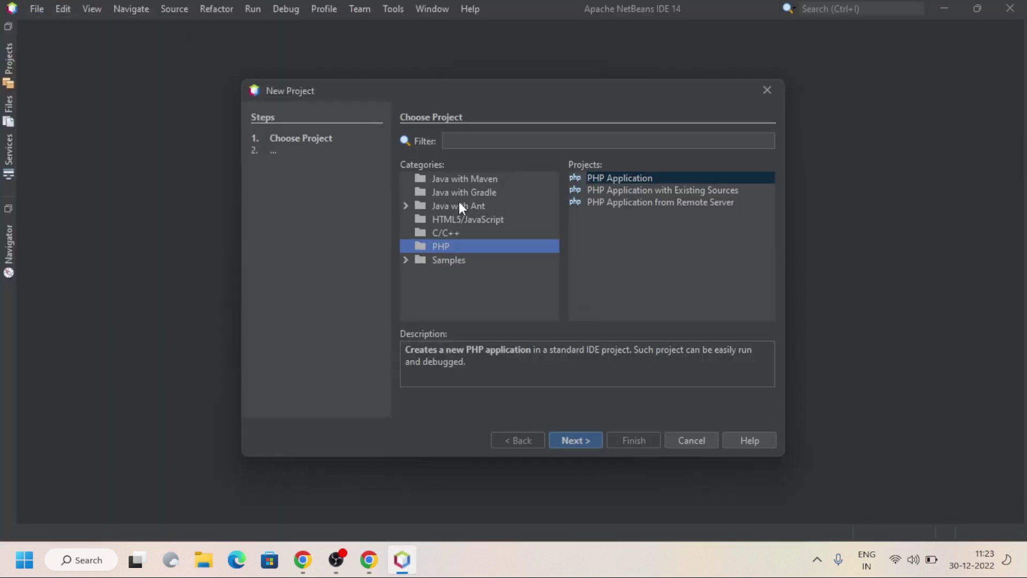
Step: Choose PHP Application and replace the default project name with youtube under C:\xampp\htdocs\youtube
{"action": "left_click", "coordinate": [629, 180]}
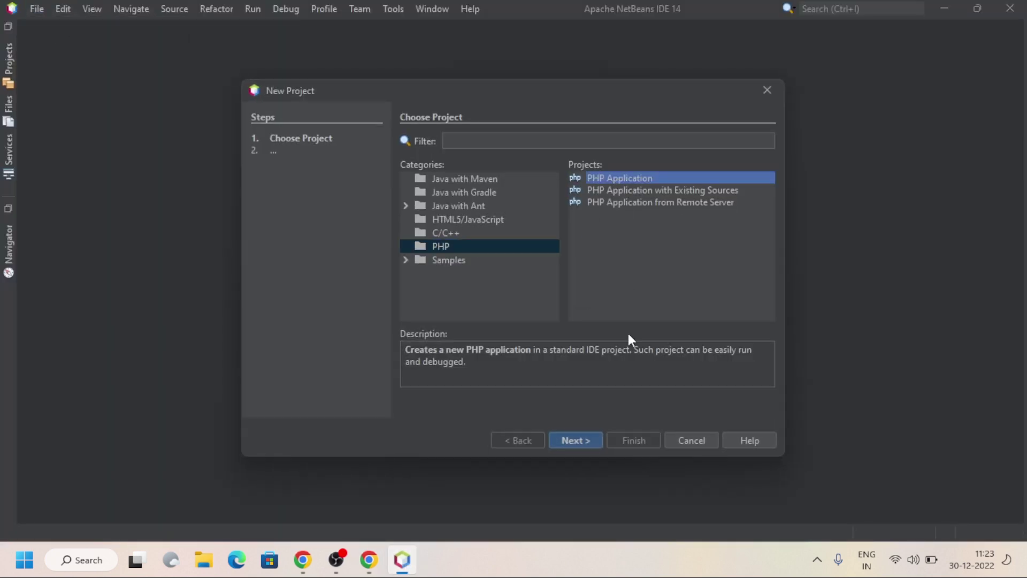
{"action": "left_click", "coordinate": [575, 440]}
{"action": "left_click_drag", "start_coordinate": [554, 141], "coordinate": [481, 142]}
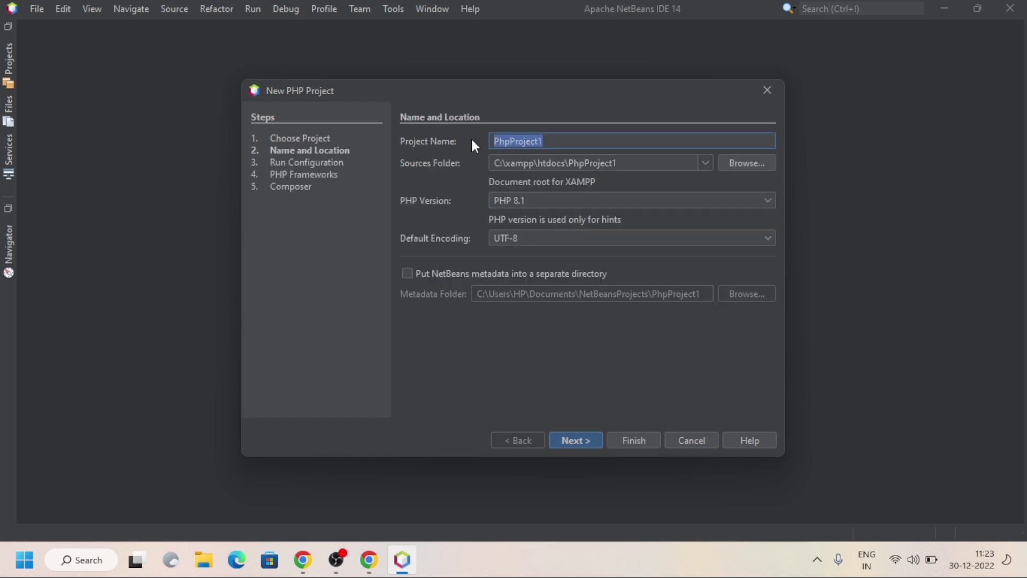
{"action": "key", "text": "BackSpace"}
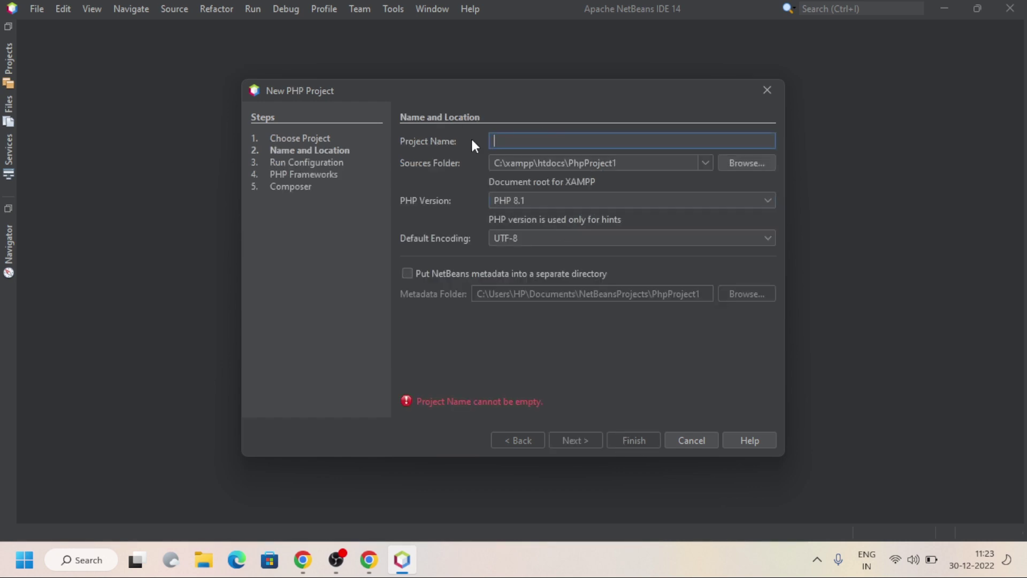
{"action": "type", "text": "youtube"}
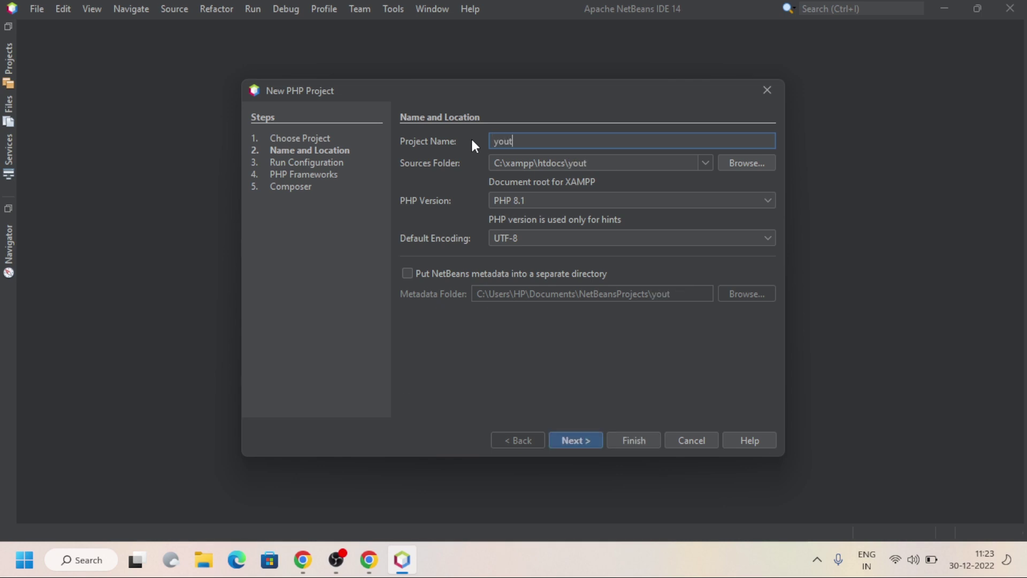
{"action": "key", "text": "Return"}
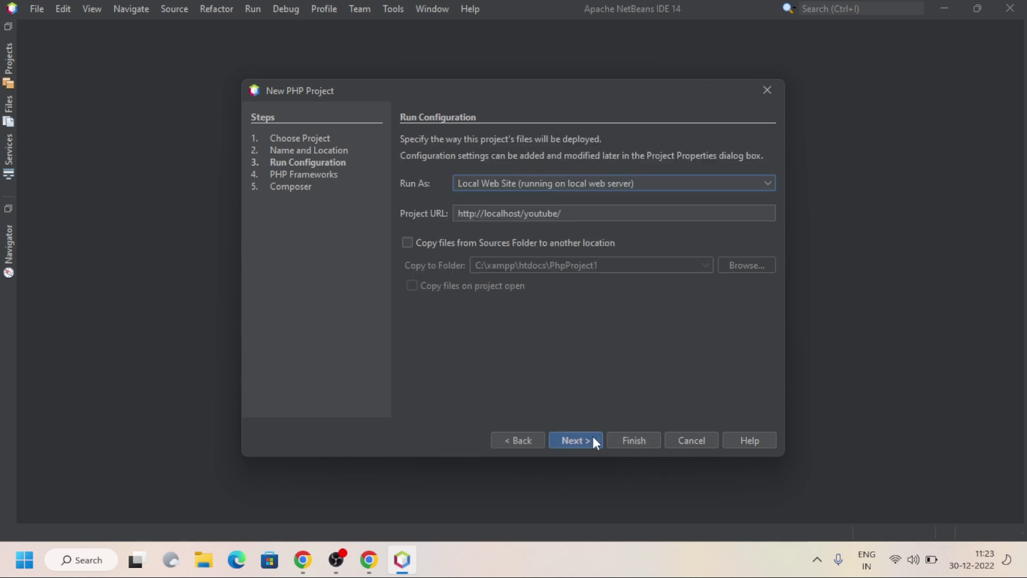
{"action": "left_click", "coordinate": [521, 440]}
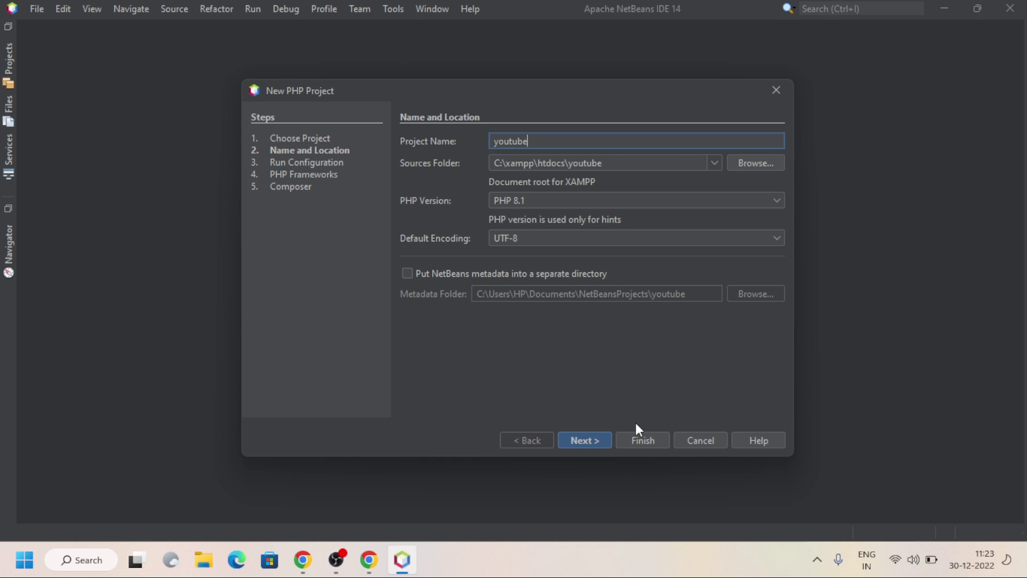
Step: Finish creating youtube, delete the template comment lines 2-5 from index.php, save, and go to the FPDF downloads page
{"action": "left_click", "coordinate": [642, 439]}
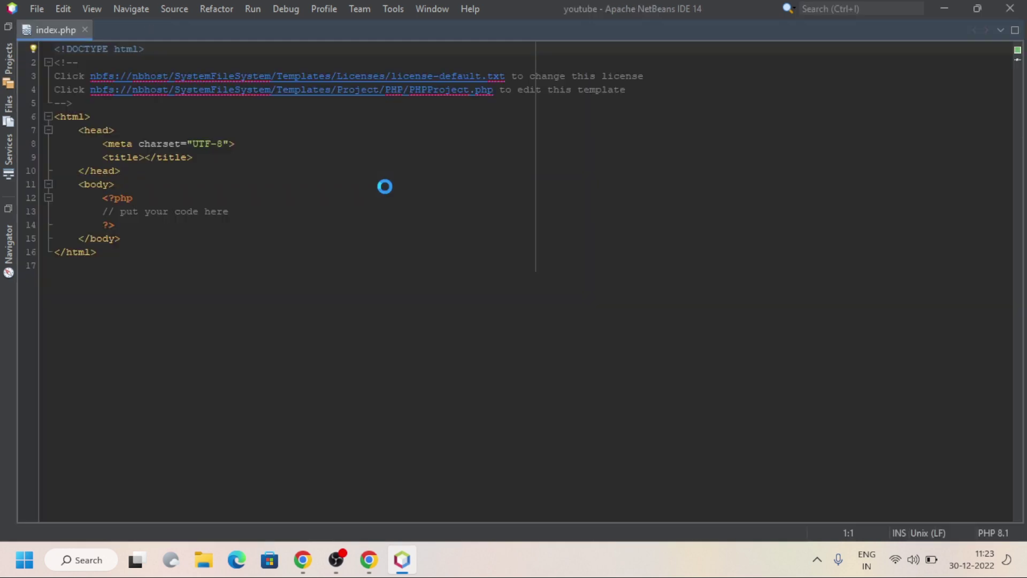
{"action": "left_click", "coordinate": [74, 102]}
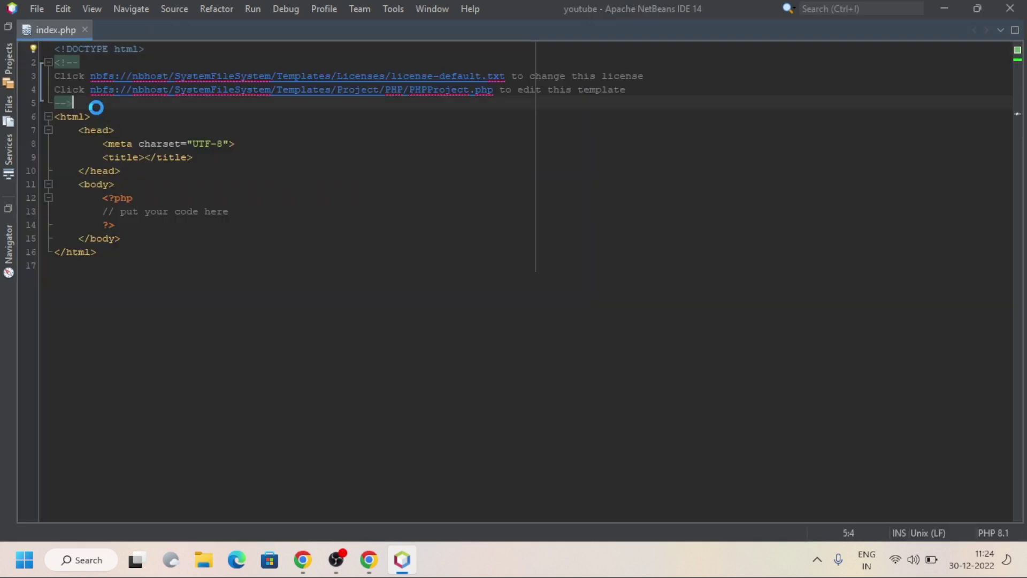
{"action": "scroll", "coordinate": [160, 160], "scroll_direction": "up", "scroll_amount": 2}
{"action": "scroll", "coordinate": [153, 161], "scroll_direction": "up", "scroll_amount": 1}
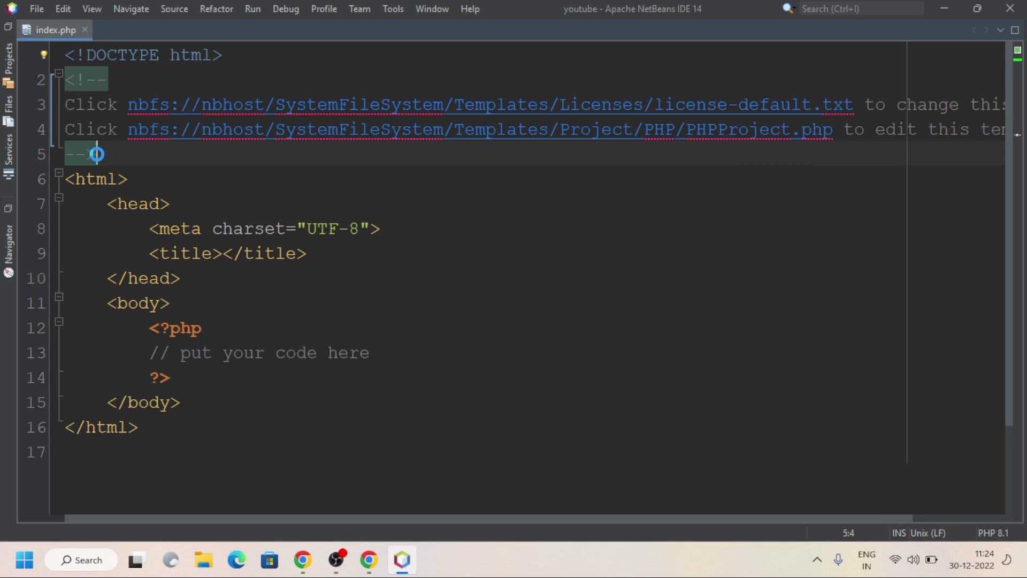
{"action": "left_click_drag", "start_coordinate": [98, 154], "coordinate": [63, 80]}
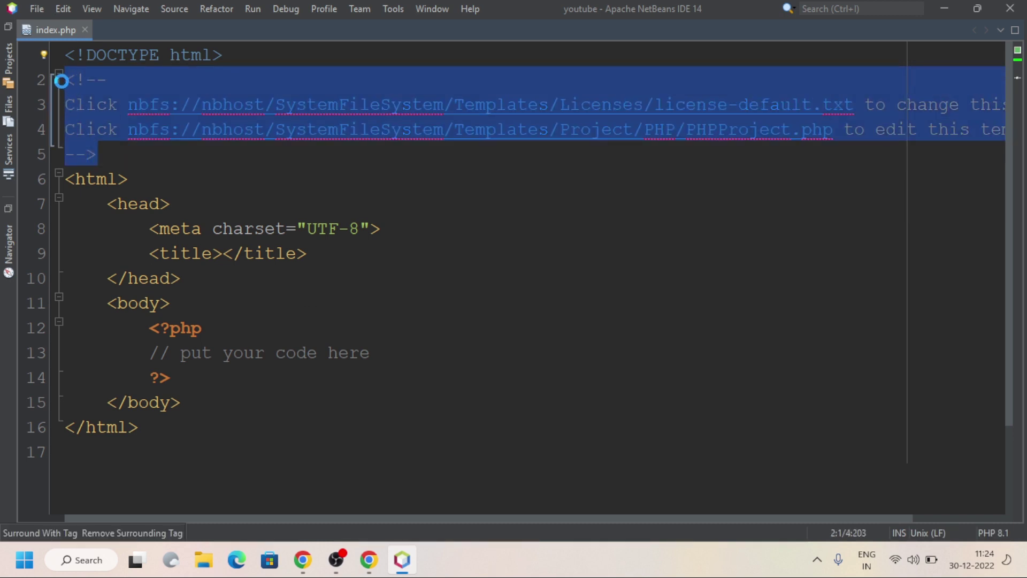
{"action": "key", "text": "Delete"}
{"action": "key", "text": "BackSpace"}
{"action": "key", "text": "ctrl+s"}
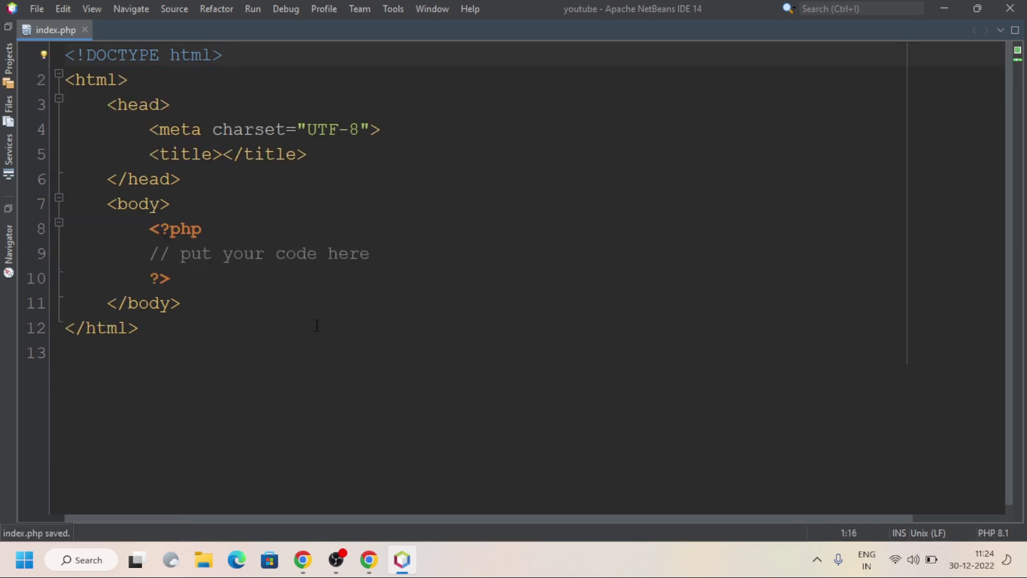
{"action": "left_click", "coordinate": [368, 559]}
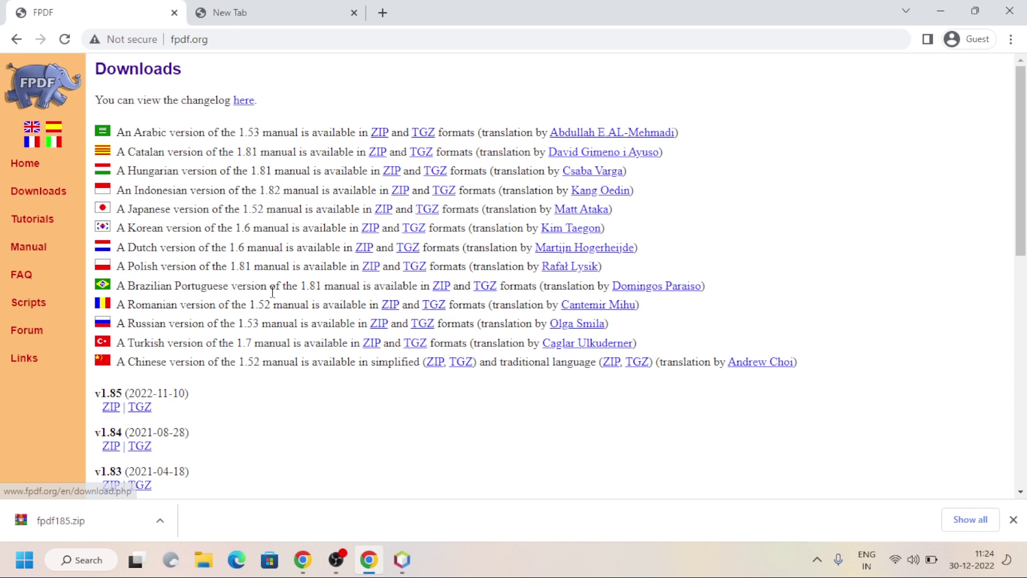
{"action": "scroll", "coordinate": [171, 351], "scroll_direction": "down", "scroll_amount": 2}
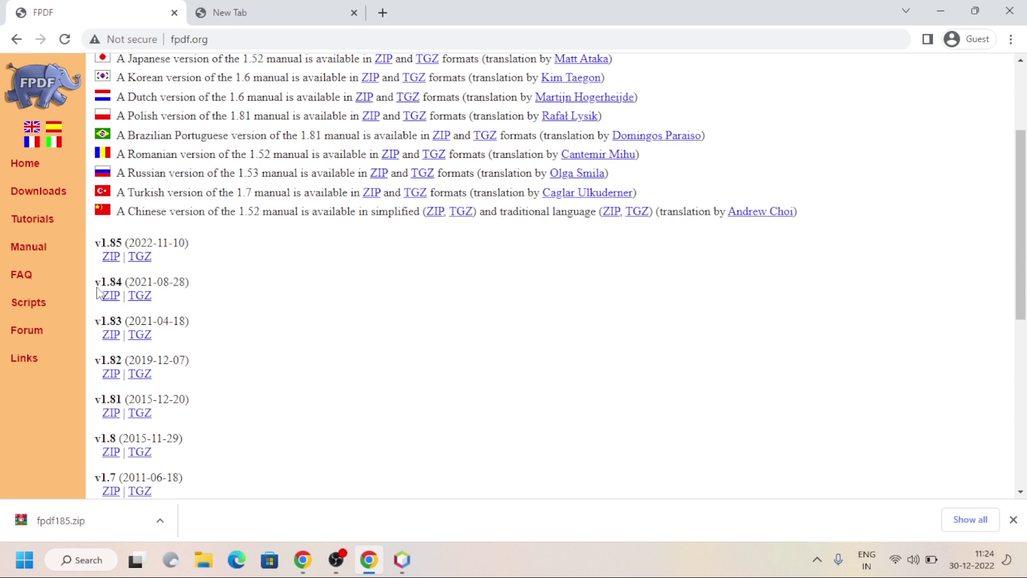
Step: Download the FPDF v1.85 ZIP and show fpdf185.zip in the Downloads folder
{"action": "left_click", "coordinate": [111, 256]}
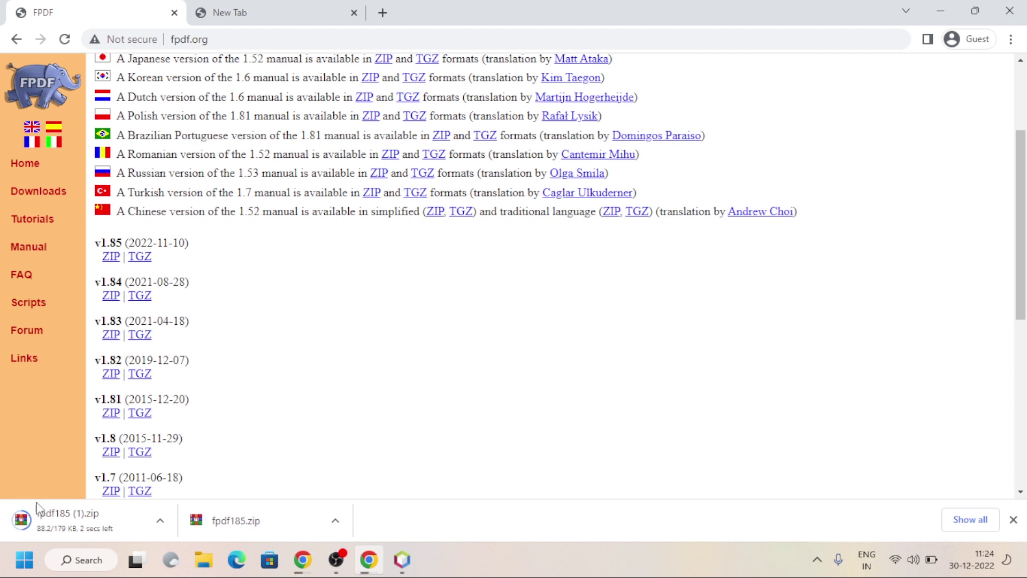
{"action": "left_click", "coordinate": [336, 521]}
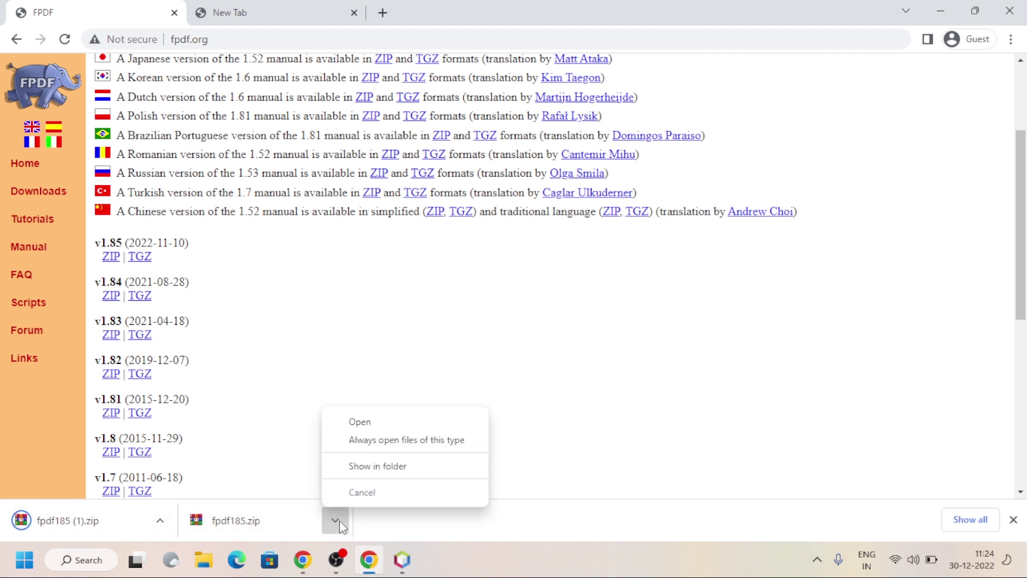
{"action": "left_click", "coordinate": [377, 465]}
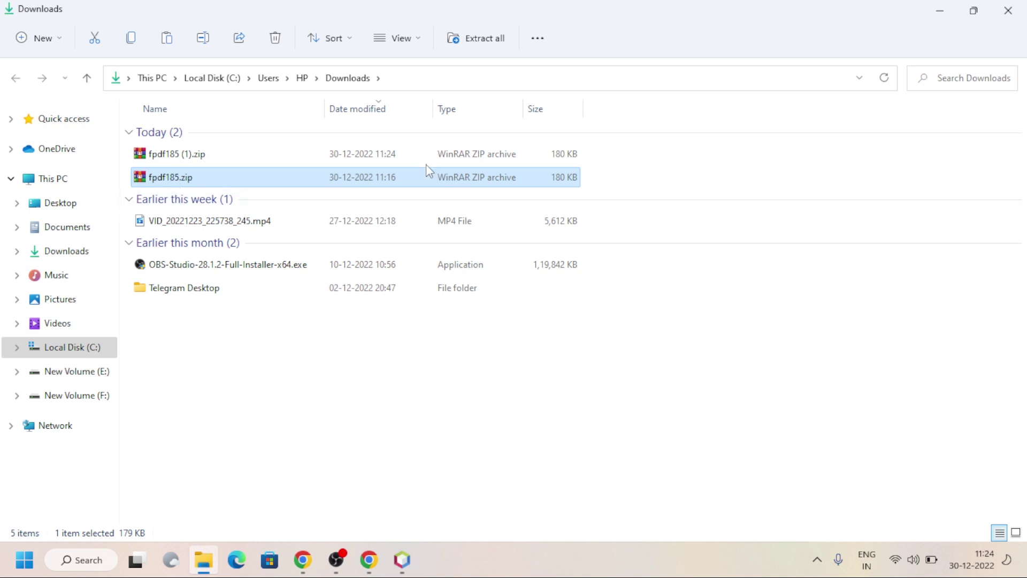
Step: Navigate to C:\xampp\htdocs\youtube and paste fpdf185.zip into the project folder
{"action": "left_click", "coordinate": [939, 10]}
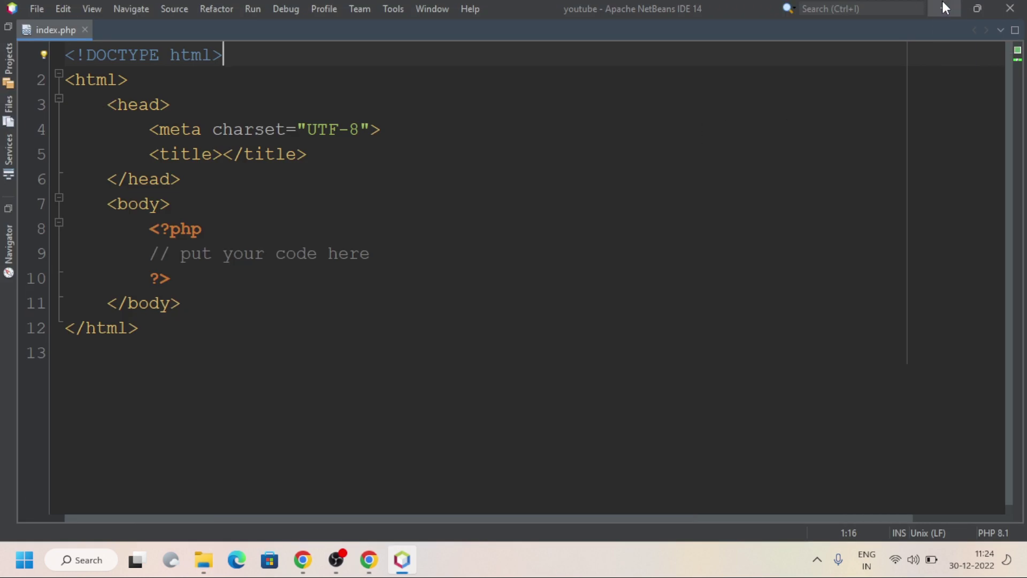
{"action": "left_click", "coordinate": [944, 6]}
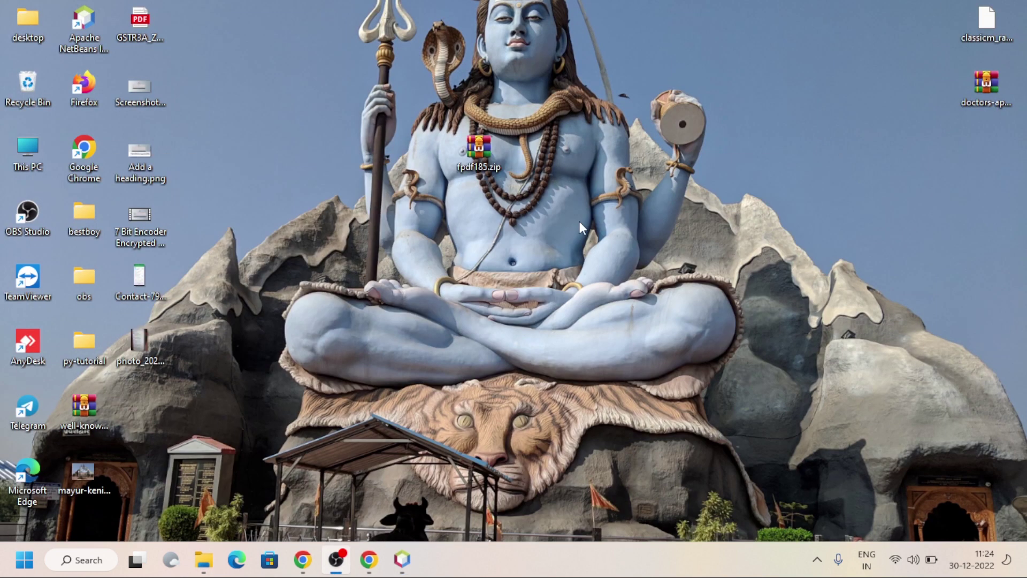
{"action": "double_click", "coordinate": [27, 151]}
{"action": "double_click", "coordinate": [201, 250]}
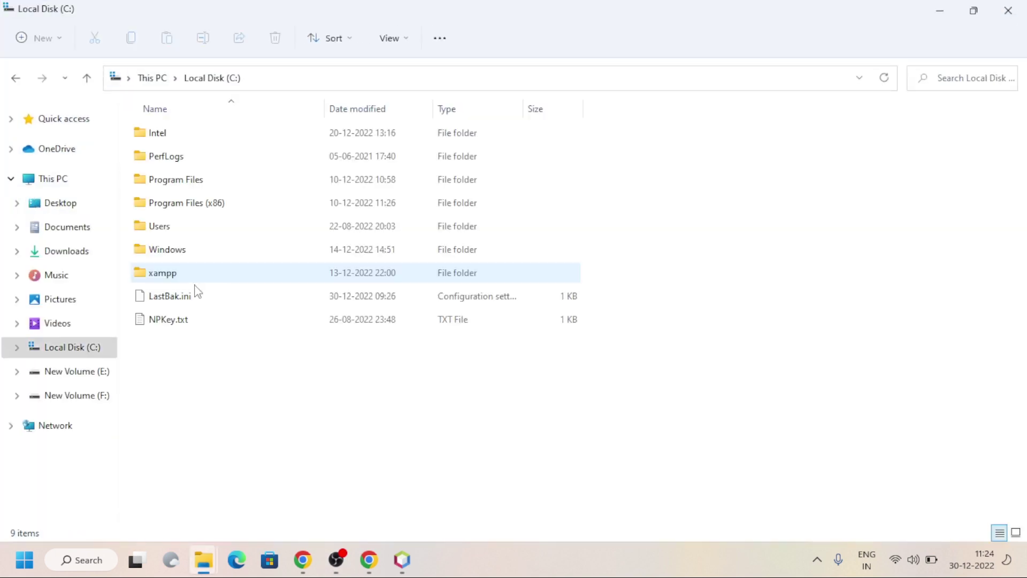
{"action": "double_click", "coordinate": [165, 272]}
{"action": "double_click", "coordinate": [163, 248]}
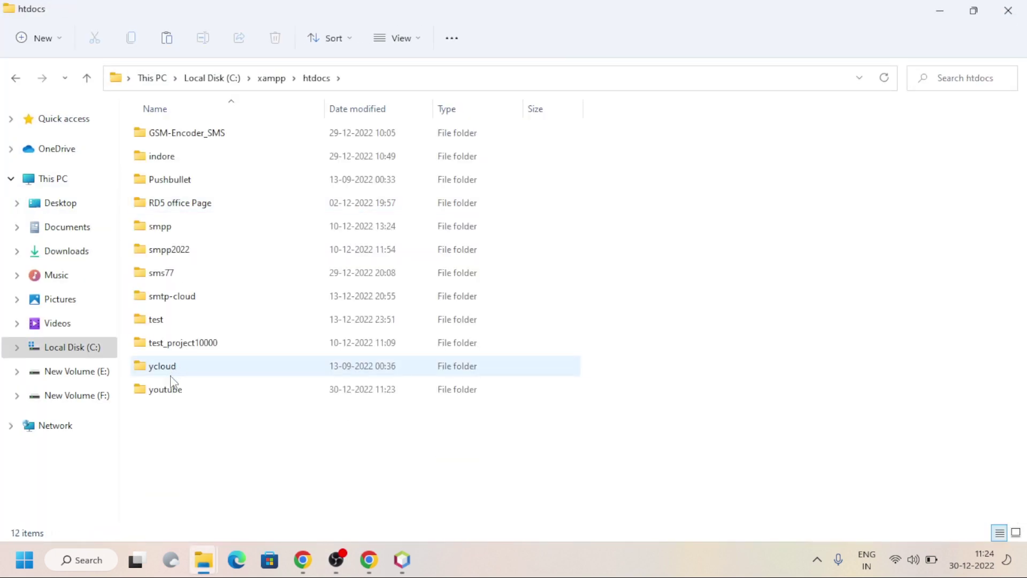
{"action": "double_click", "coordinate": [167, 393]}
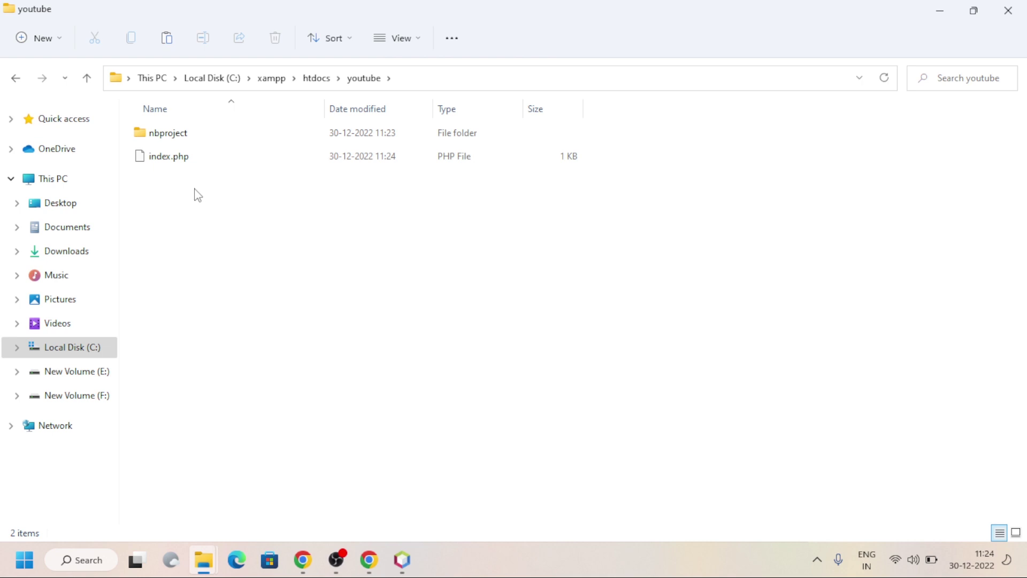
{"action": "key", "text": "ctrl+v"}
Step: Extract fpdf185.zip into an fpdf185 folder, copy all its extracted files, and return to youtube
{"action": "right_click", "coordinate": [172, 156]}
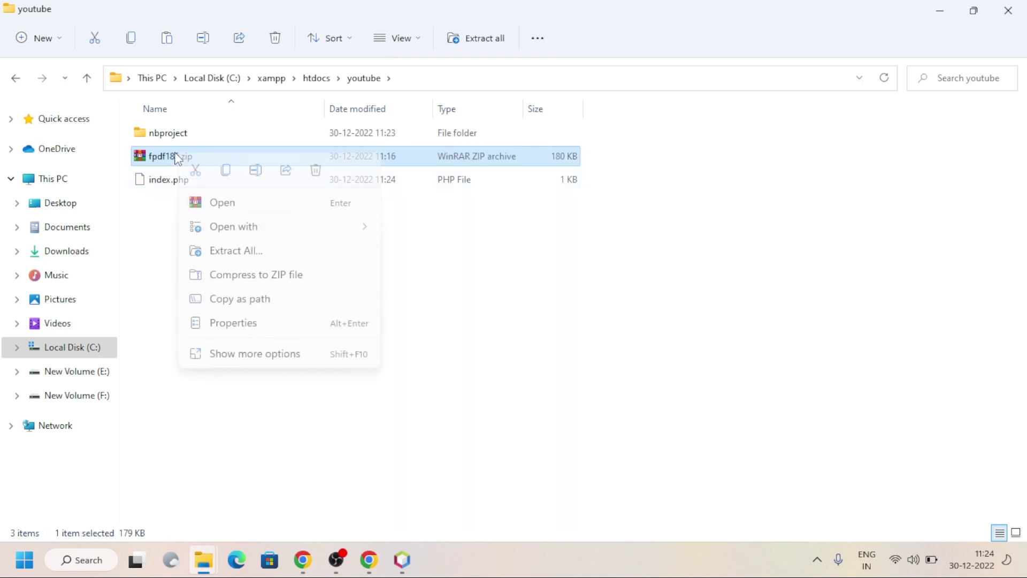
{"action": "left_click", "coordinate": [236, 251]}
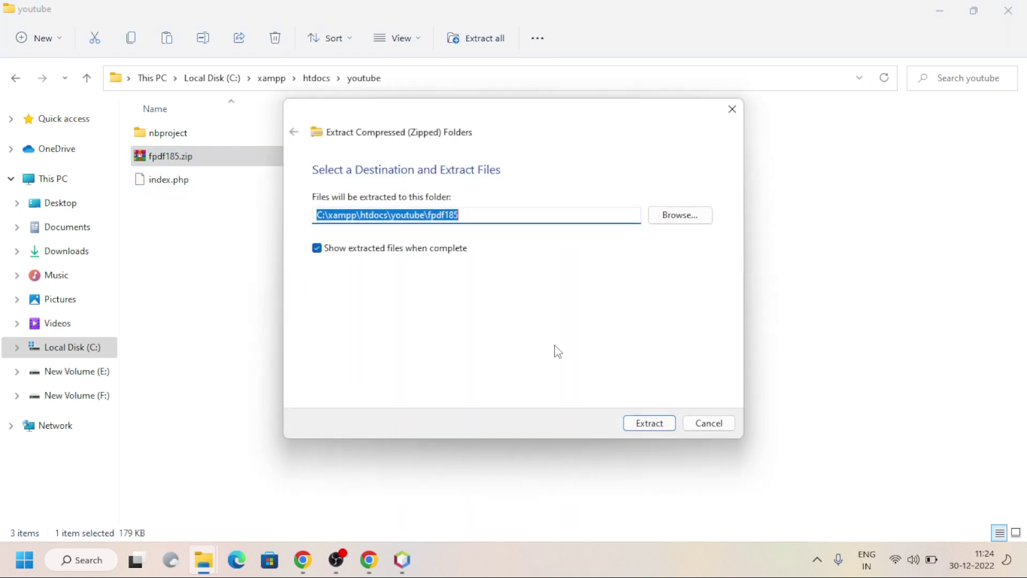
{"action": "left_click", "coordinate": [647, 425]}
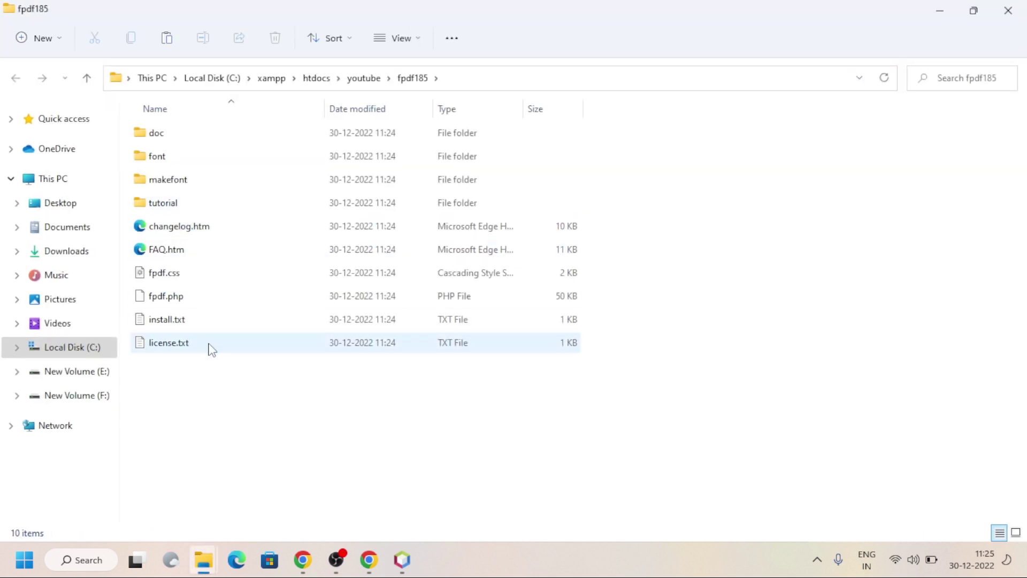
{"action": "key", "text": "ctrl+a"}
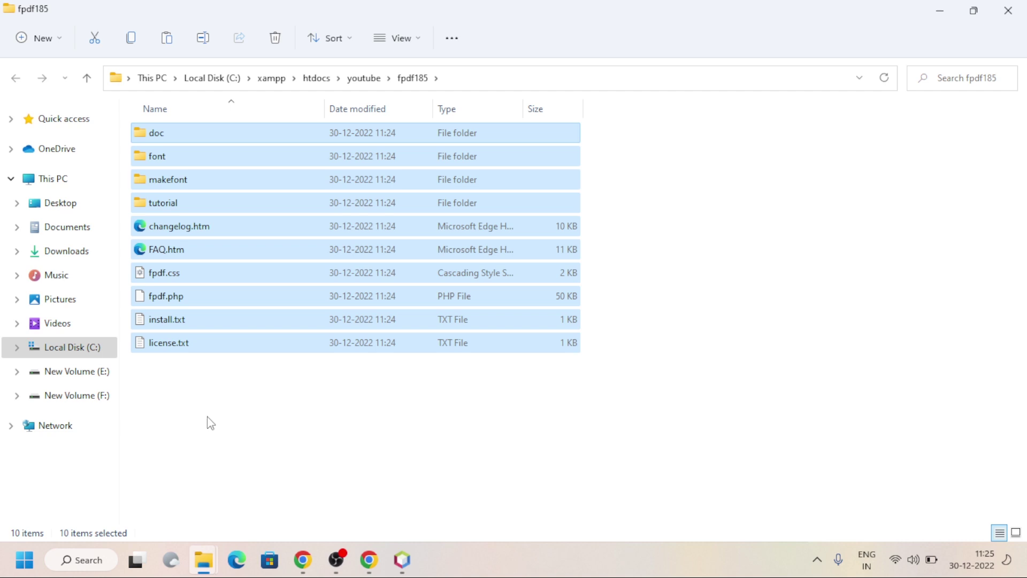
{"action": "key", "text": "ctrl+c"}
{"action": "key", "text": "BackSpace"}
Step: Create a new fpdf folder in youtube and paste the copied FPDF library files into it
{"action": "left_click", "coordinate": [199, 269]}
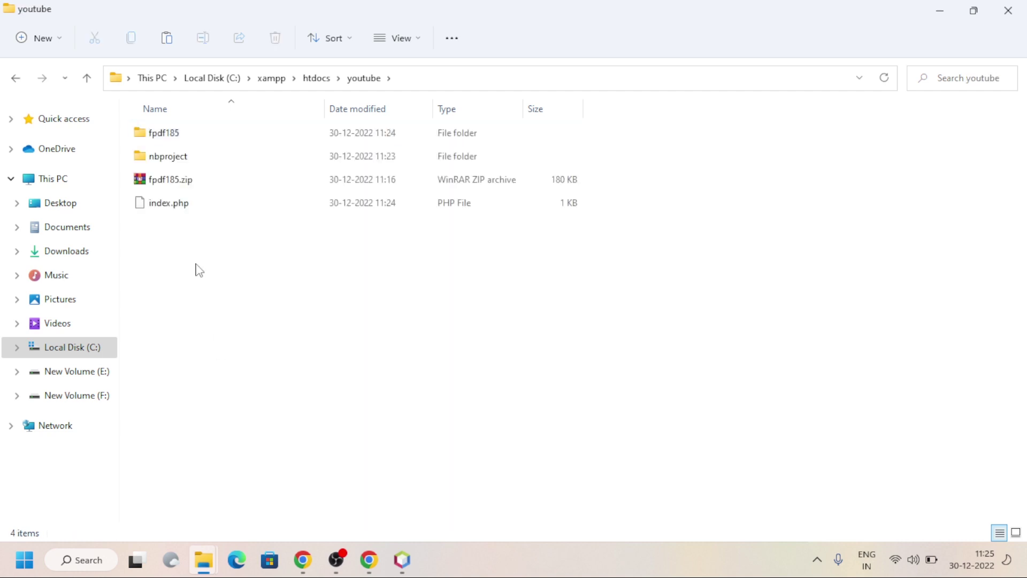
{"action": "key", "text": "ctrl+shift+n"}
{"action": "type", "text": "f"}
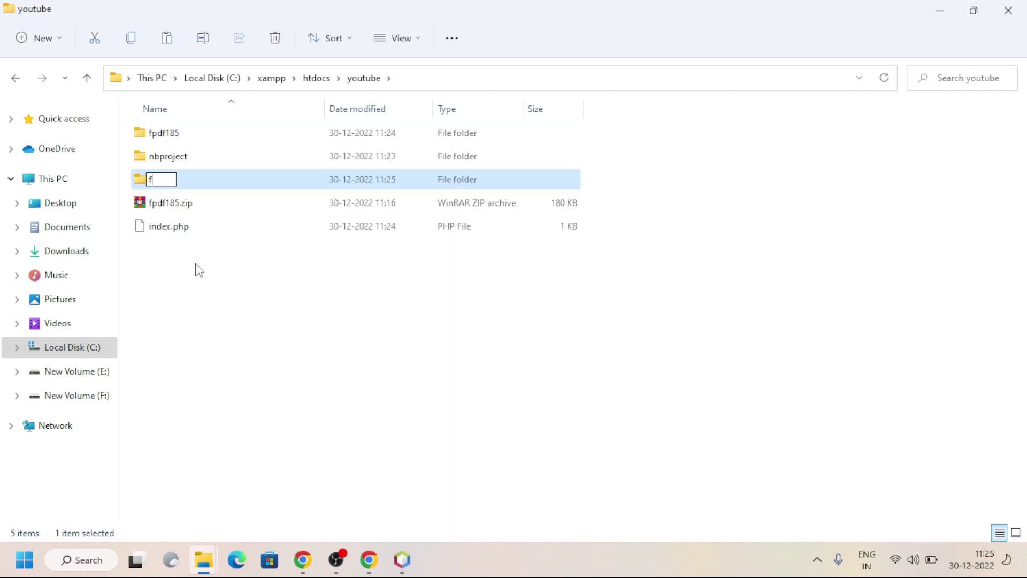
{"action": "type", "text": "pdf"}
{"action": "key", "text": "Return"}
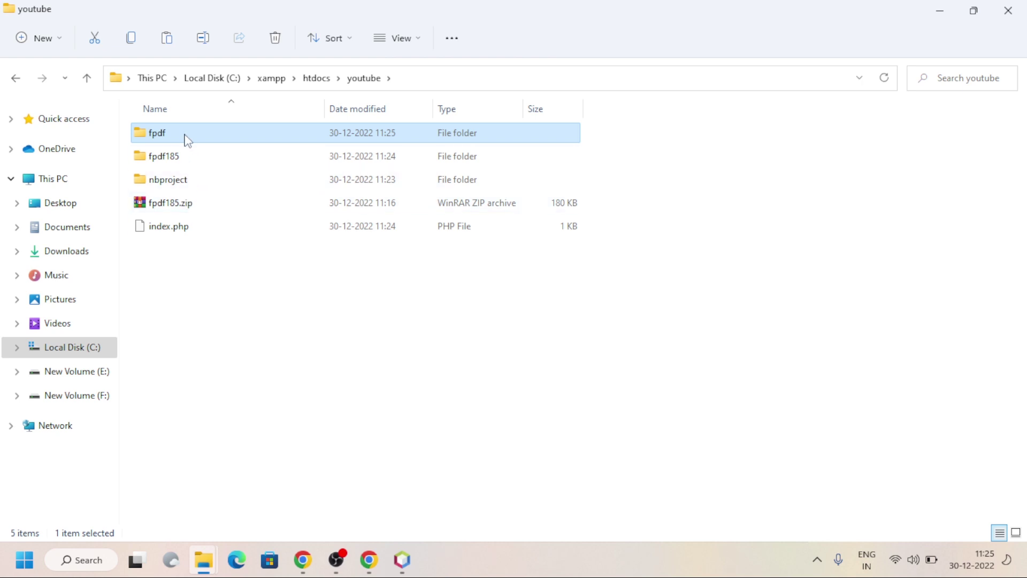
{"action": "double_click", "coordinate": [184, 133]}
{"action": "key", "text": "ctrl+v"}
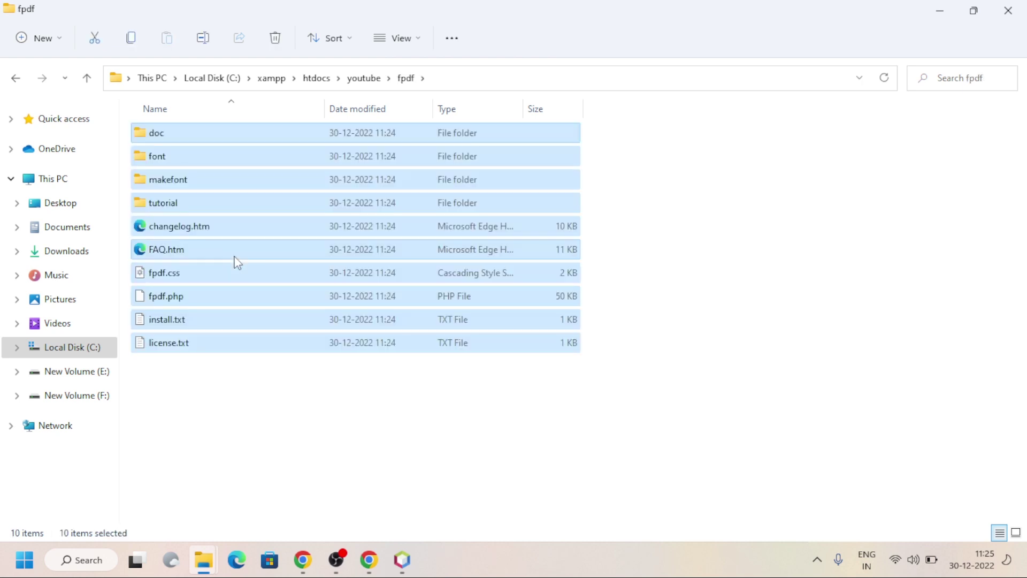
{"action": "key", "text": "BackSpace"}
Step: Delete the fpdf185 folder and fpdf185.zip, then verify the fpdf folder contents
{"action": "left_click", "coordinate": [171, 202]}
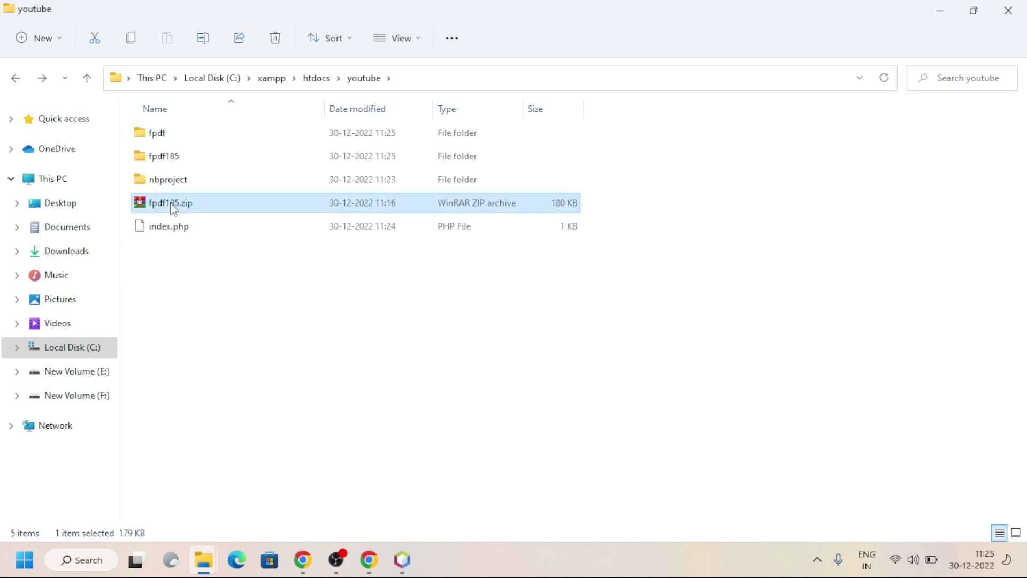
{"action": "left_click", "coordinate": [169, 156], "text": "ctrl"}
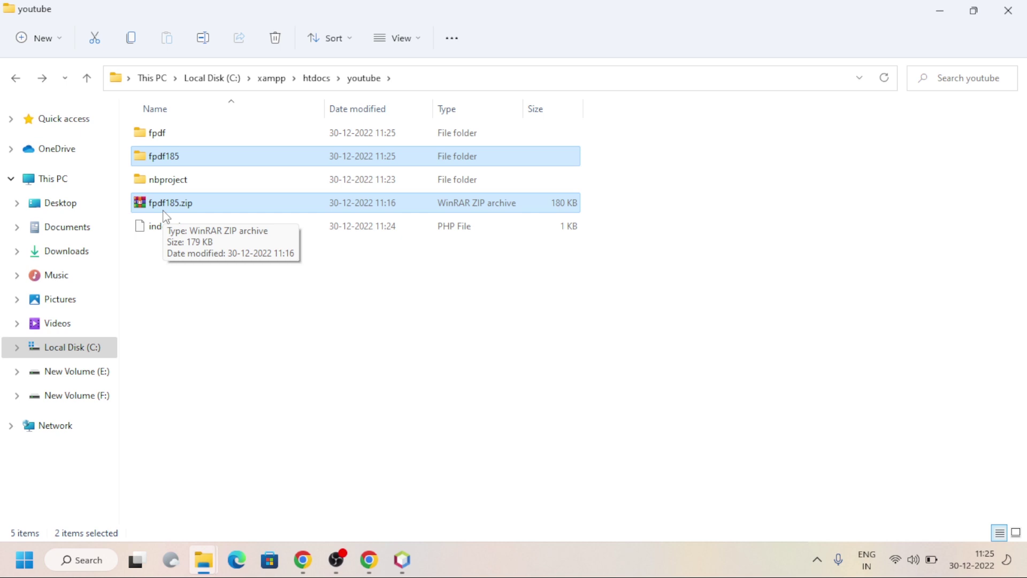
{"action": "key", "text": "Delete"}
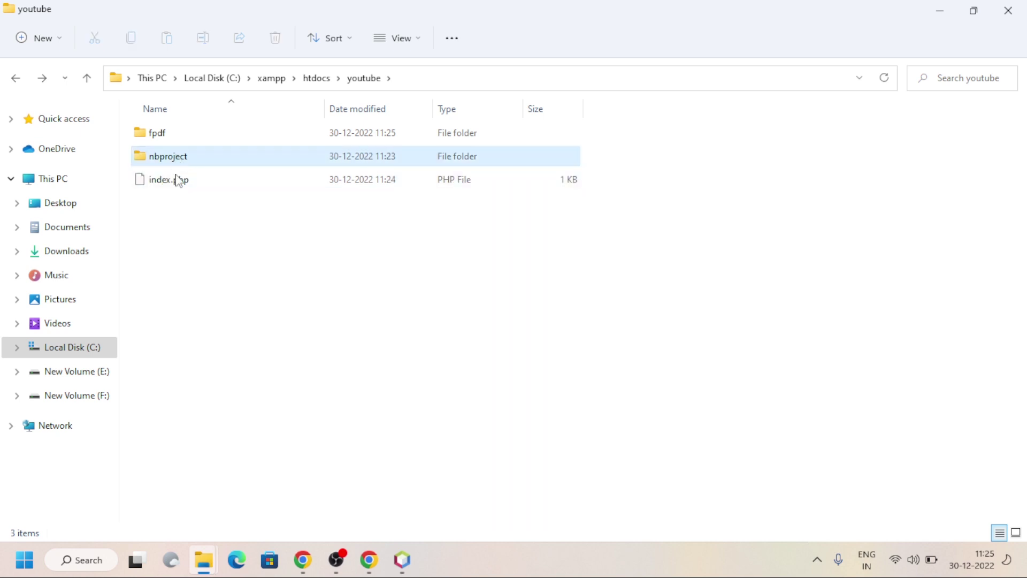
{"action": "double_click", "coordinate": [163, 137]}
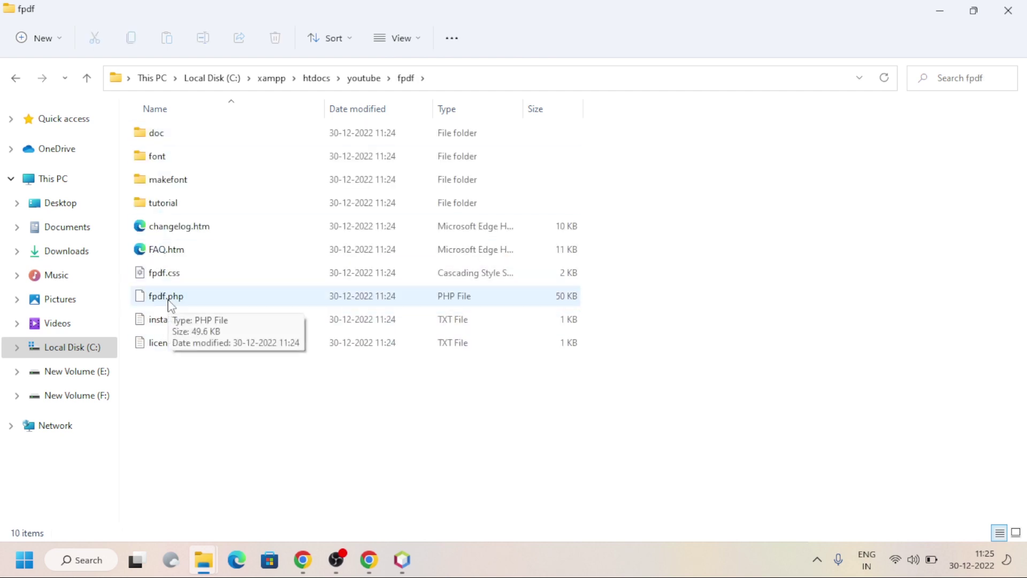
{"action": "key", "text": "BackSpace"}
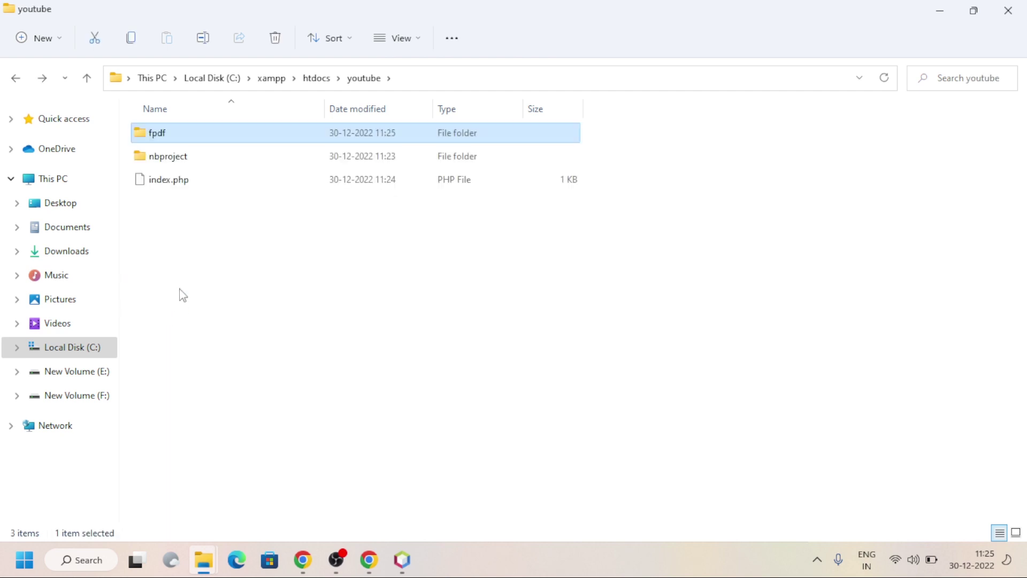
{"action": "double_click", "coordinate": [159, 136]}
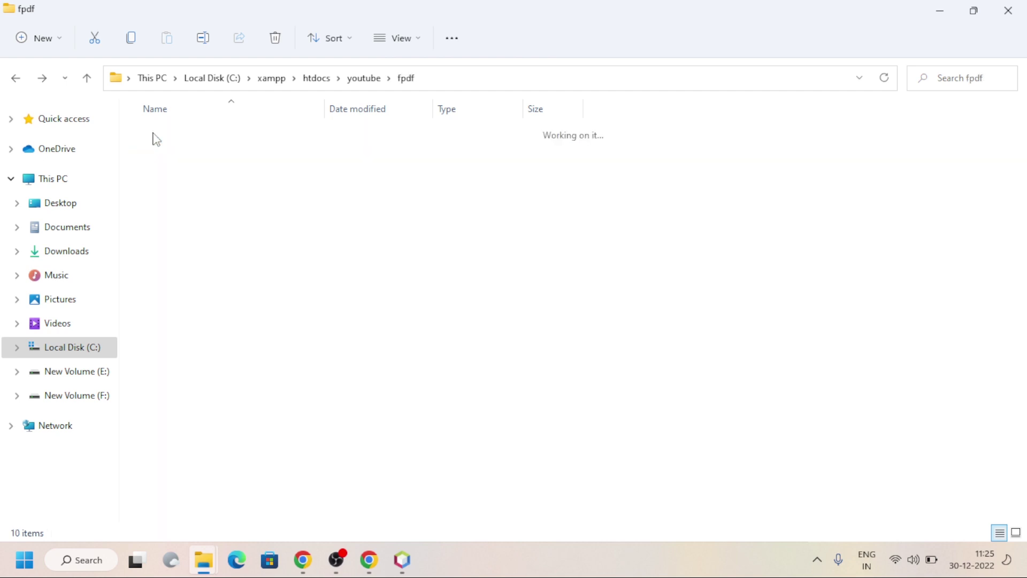
{"action": "key", "text": "BackSpace"}
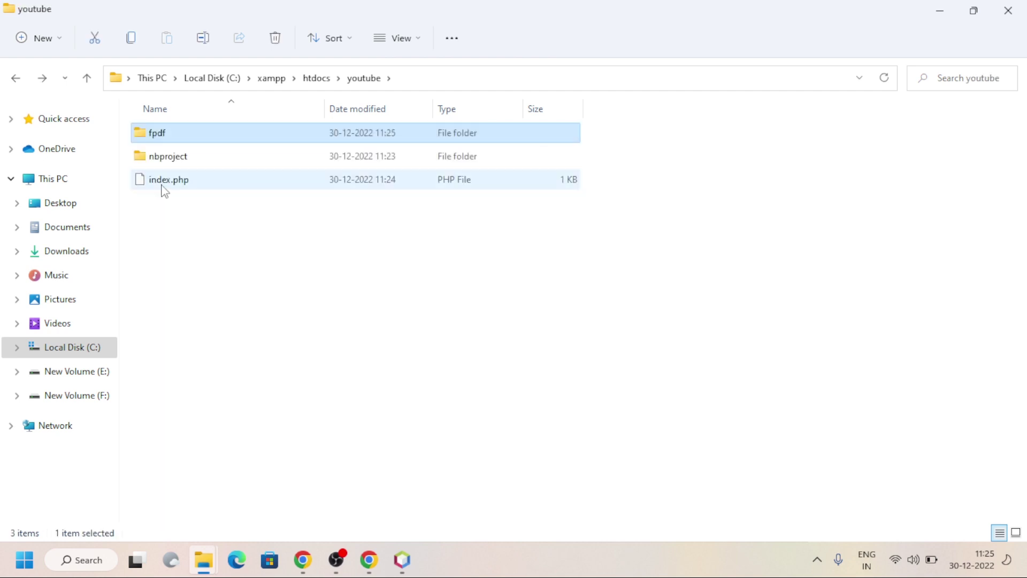
Step: Add blank lines at the top of index.php and start a <?php opening tag
{"action": "left_click", "coordinate": [402, 559]}
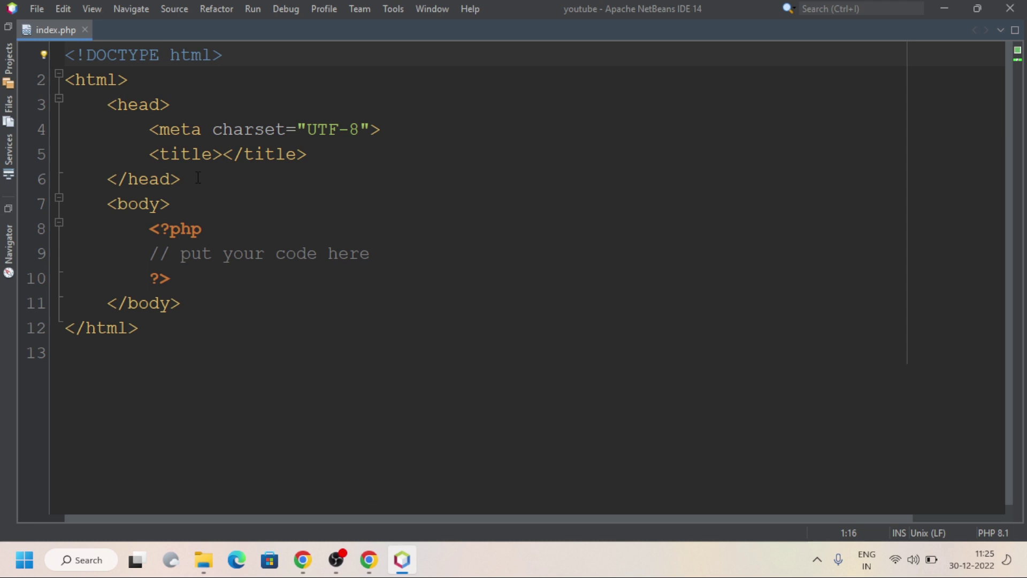
{"action": "left_click", "coordinate": [65, 54]}
{"action": "key", "text": "Return"}
{"action": "key", "text": "Return"}
{"action": "key", "text": "Return"}
{"action": "key", "text": "Return"}
{"action": "key", "text": "Return"}
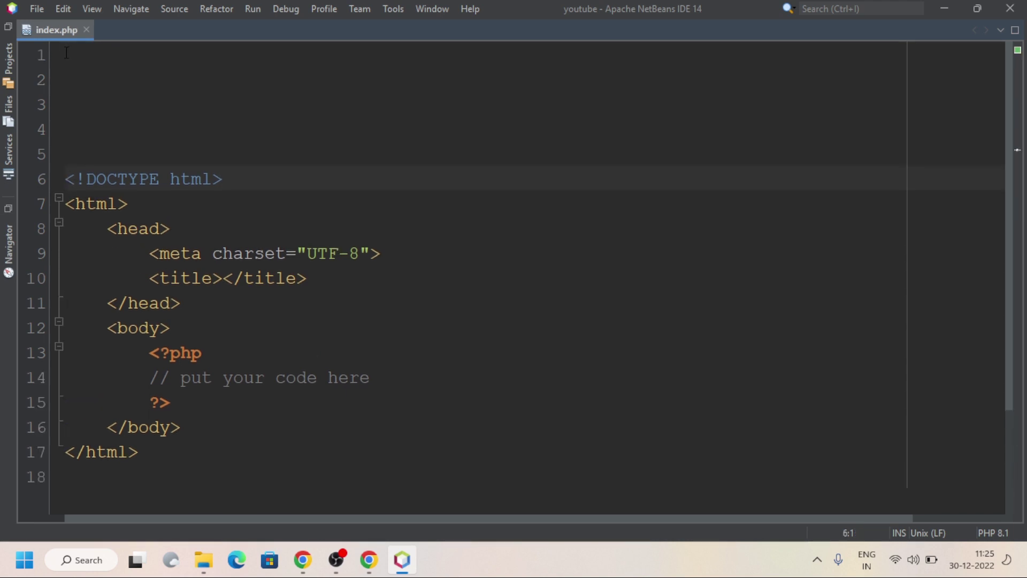
{"action": "key", "text": "Up"}
{"action": "key", "text": "Up"}
{"action": "key", "text": "Up"}
{"action": "left_click", "coordinate": [66, 55]}
{"action": "type", "text": "<?"}
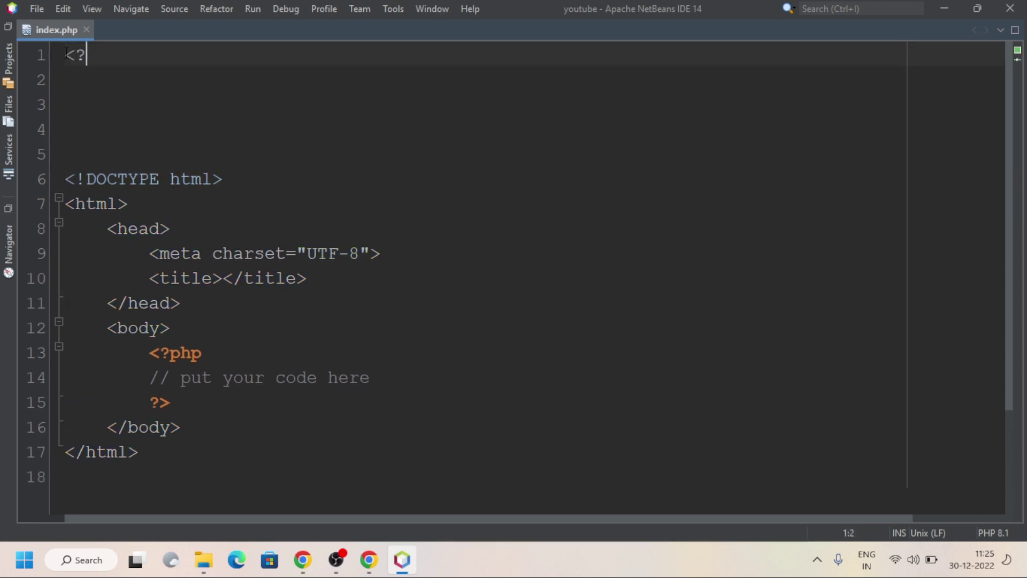
{"action": "type", "text": "php"}
{"action": "key", "text": "Return"}
{"action": "key", "text": "Return"}
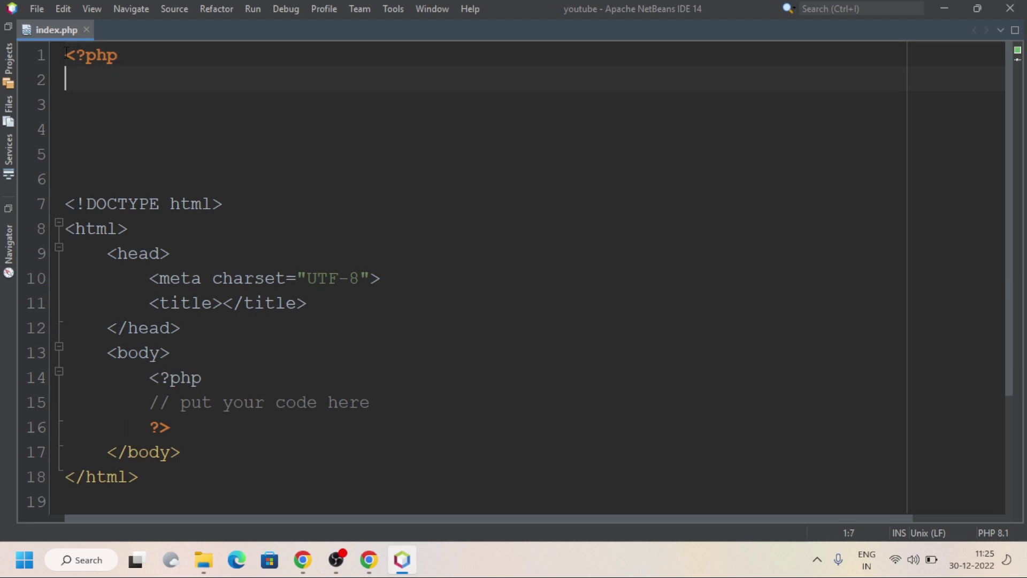
{"action": "type", "text": "include '';"}
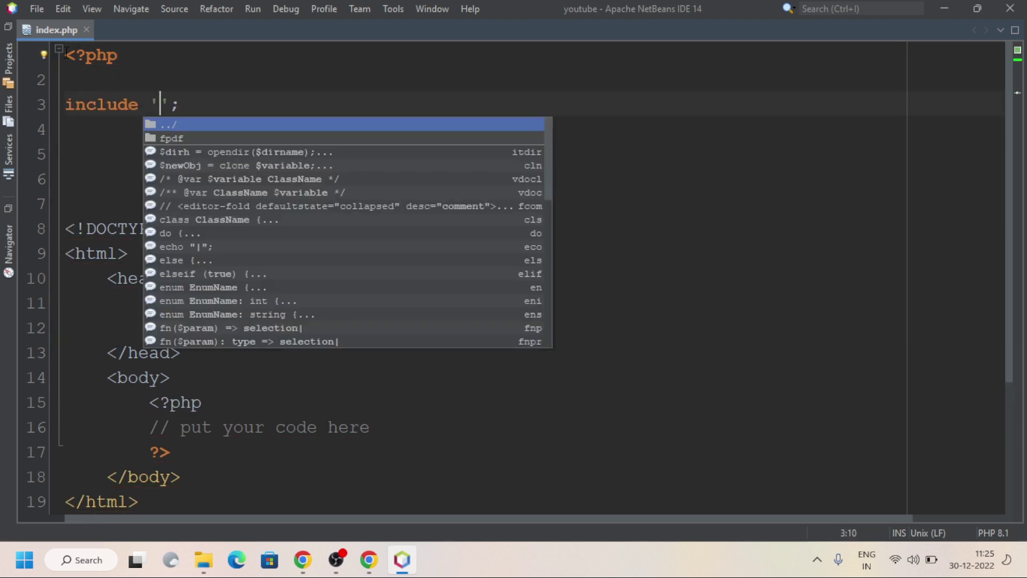
Step: Write include './fpdf/fpdf.php'; via path completion and select the HTML boilerplate for removal
{"action": "key", "text": "Down"}
{"action": "key", "text": "Return"}
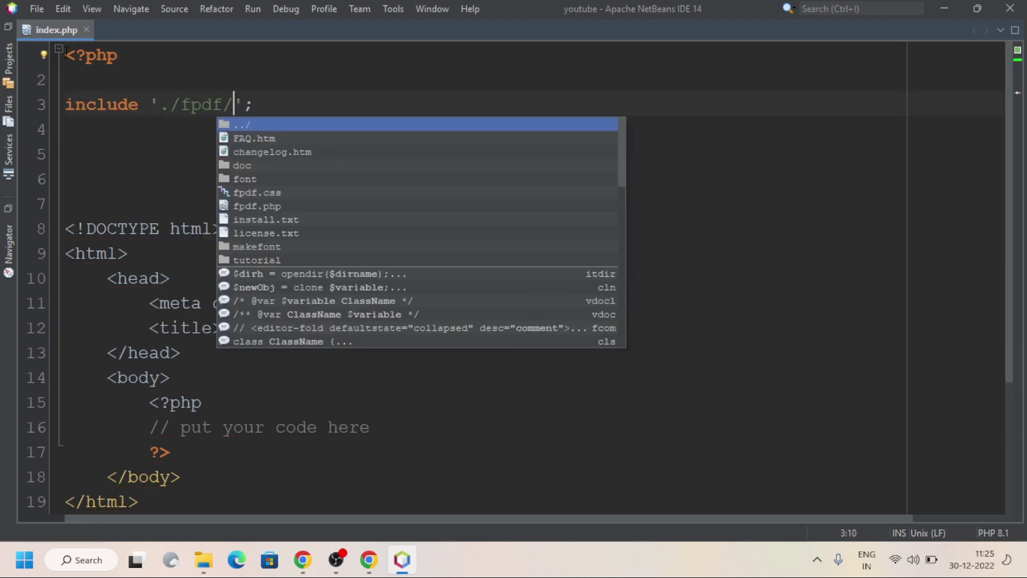
{"action": "key", "text": "Down"}
{"action": "key", "text": "Down"}
{"action": "type", "text": "g"}
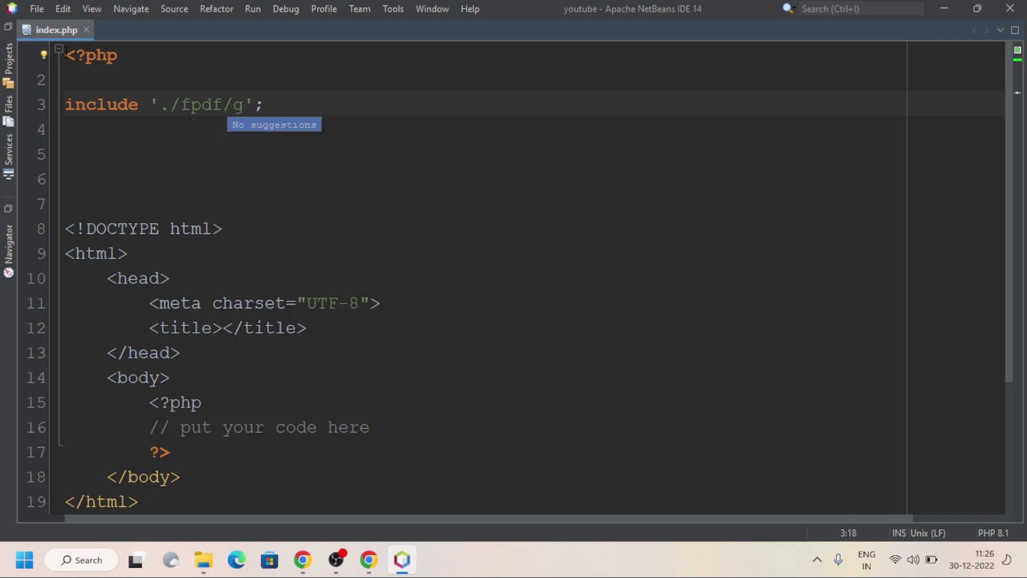
{"action": "key", "text": "BackSpace"}
{"action": "type", "text": "f"}
{"action": "key", "text": "Up"}
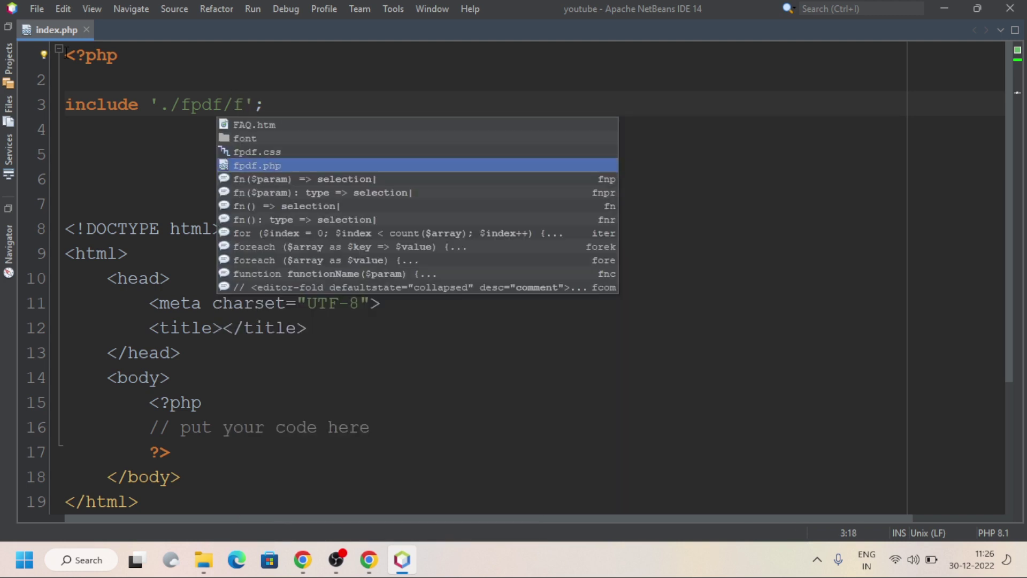
{"action": "key", "text": "Return"}
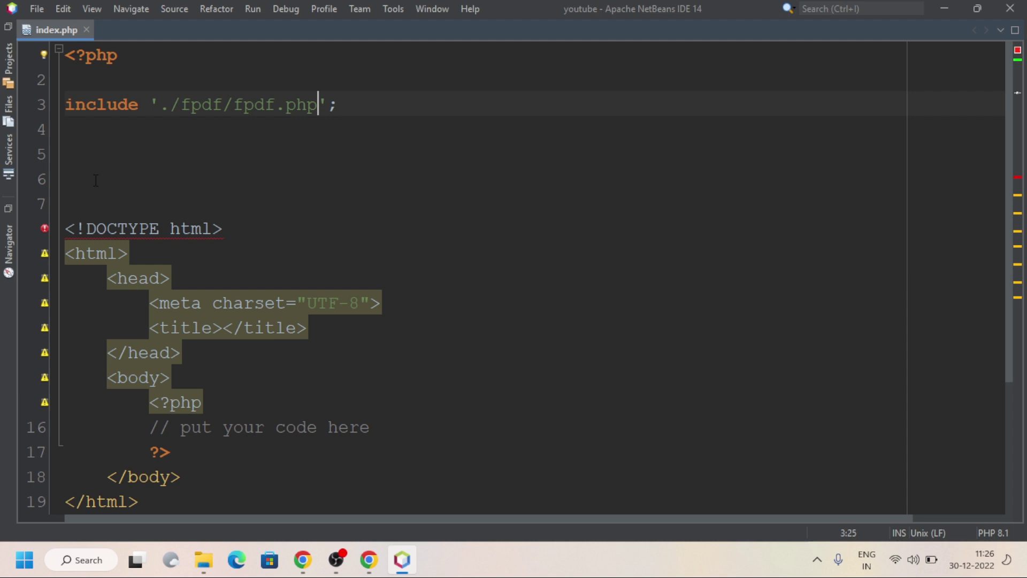
{"action": "scroll", "coordinate": [94, 179], "scroll_direction": "down", "scroll_amount": 1}
{"action": "scroll", "coordinate": [142, 183], "scroll_direction": "up", "scroll_amount": 1}
{"action": "left_click_drag", "start_coordinate": [75, 194], "coordinate": [163, 479]}
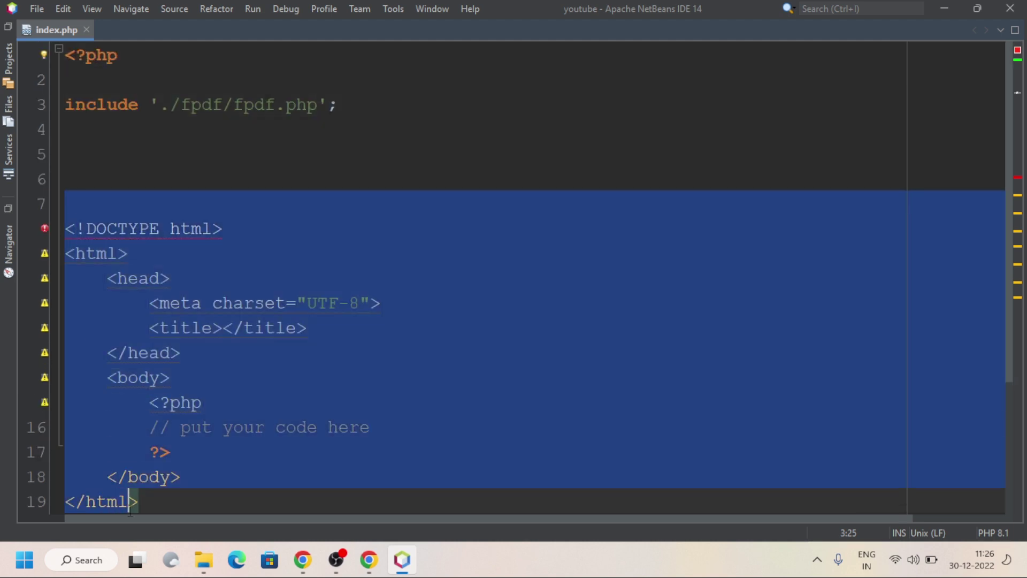
Step: Delete the HTML boilerplate, save, and add $pdf = new FPDF(); to the script
{"action": "key", "text": "Delete"}
{"action": "key", "text": "BackSpace"}
{"action": "key", "text": "BackSpace"}
{"action": "key", "text": "BackSpace"}
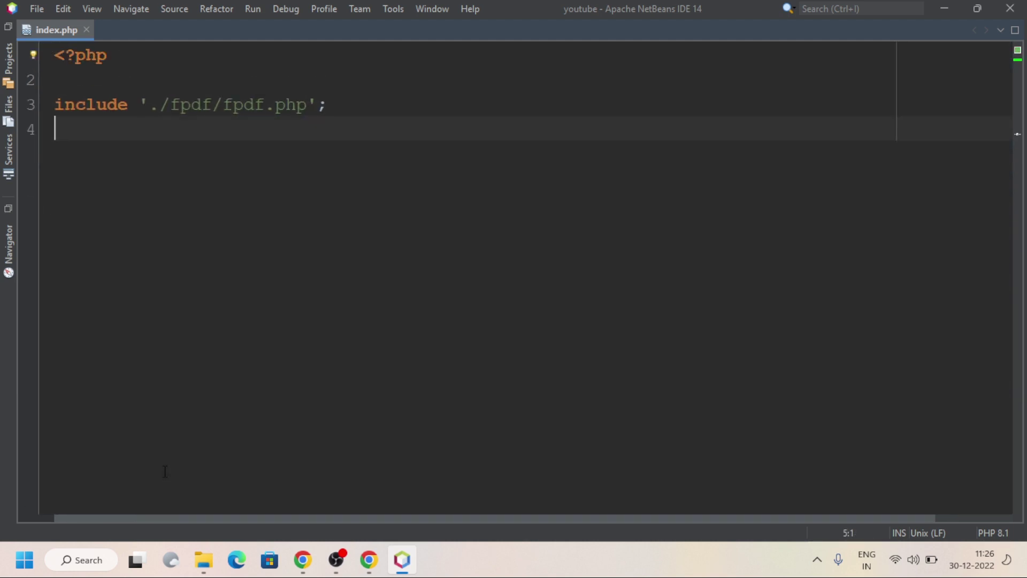
{"action": "key", "text": "ctrl+s"}
{"action": "key", "text": "Return"}
{"action": "key", "text": "Return"}
{"action": "type", "text": "$pdf "}
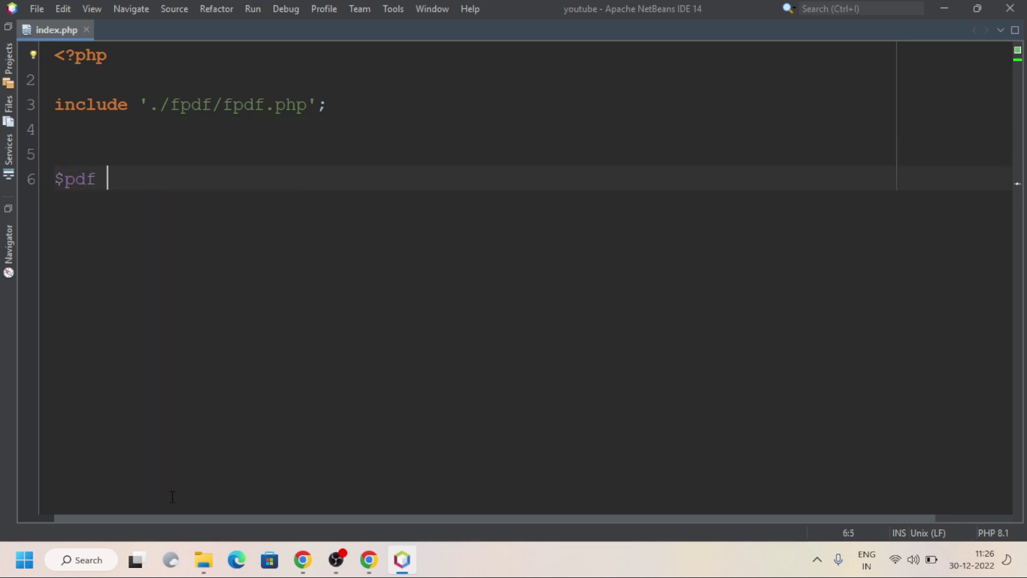
{"action": "type", "text": "= new"}
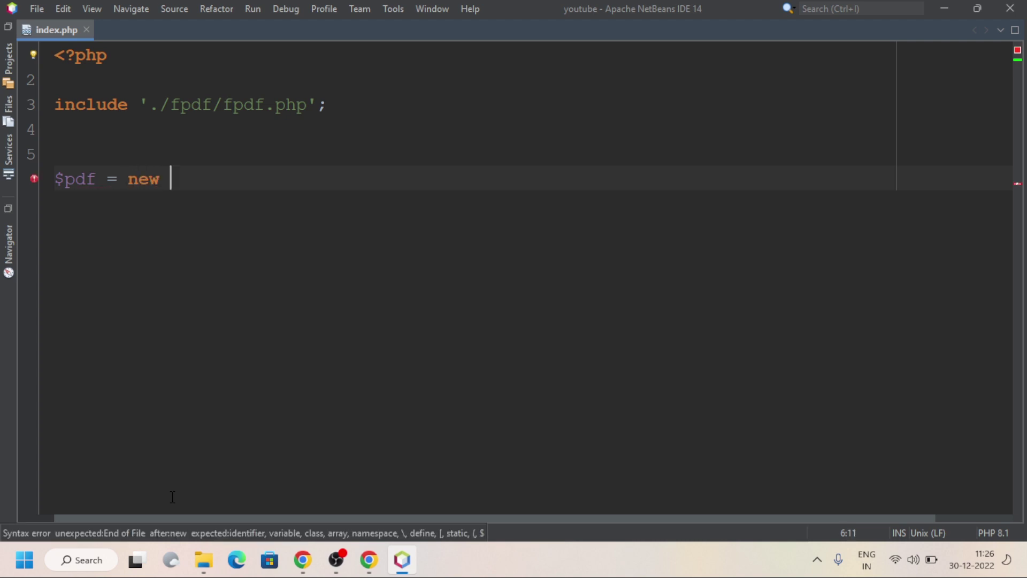
{"action": "type", "text": " F"}
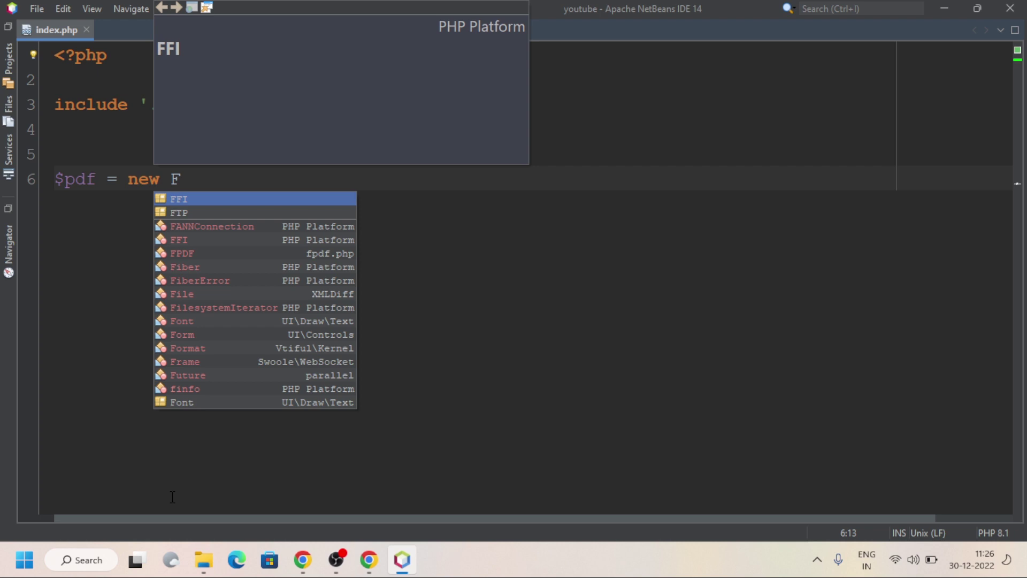
{"action": "type", "text": "P"}
{"action": "key", "text": "Return"}
{"action": "key", "text": "ctrl+space"}
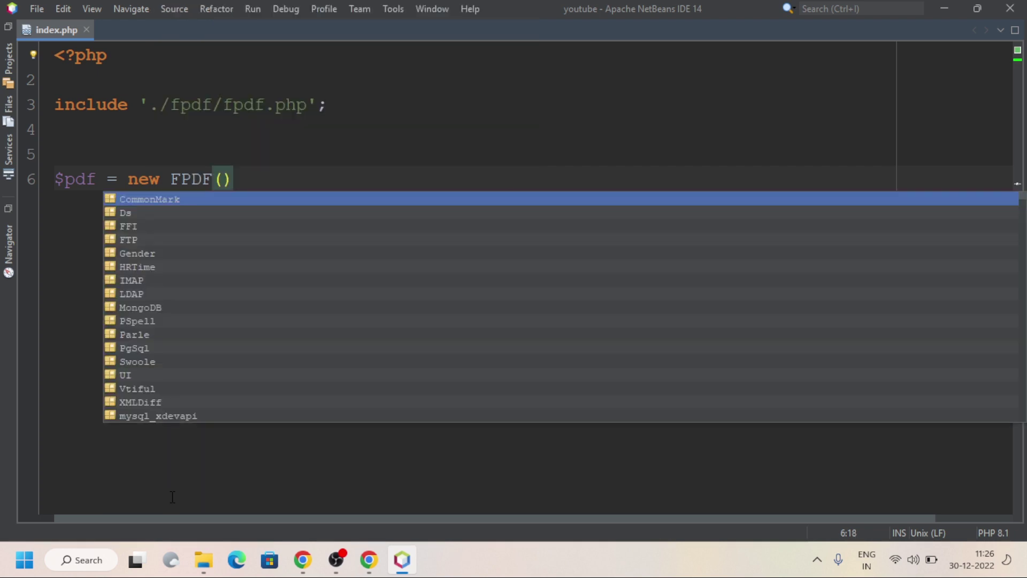
{"action": "key", "text": "Escape"}
{"action": "type", "text": ";"}
{"action": "key", "text": "Return"}
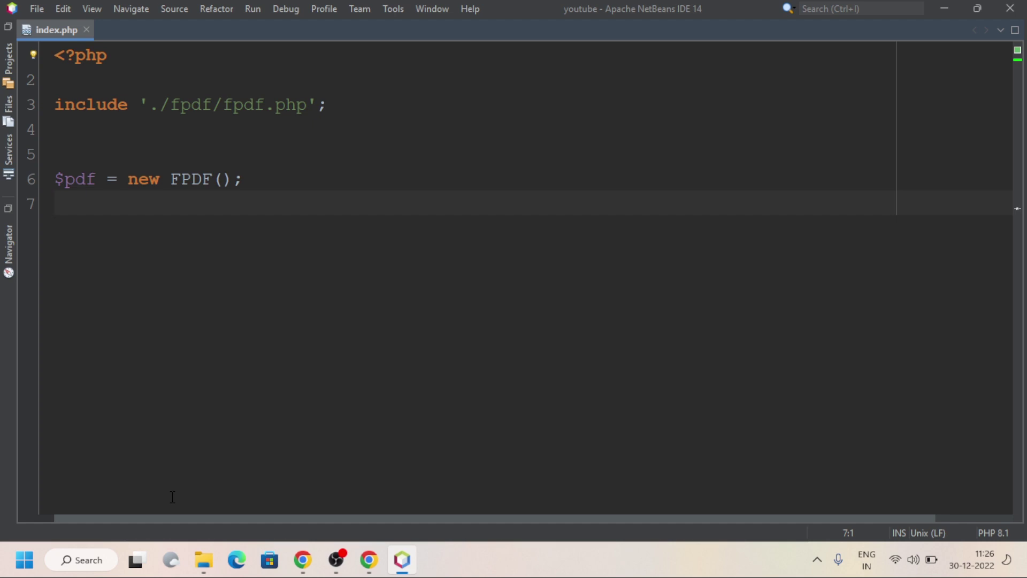
{"action": "type", "text": "$P"}
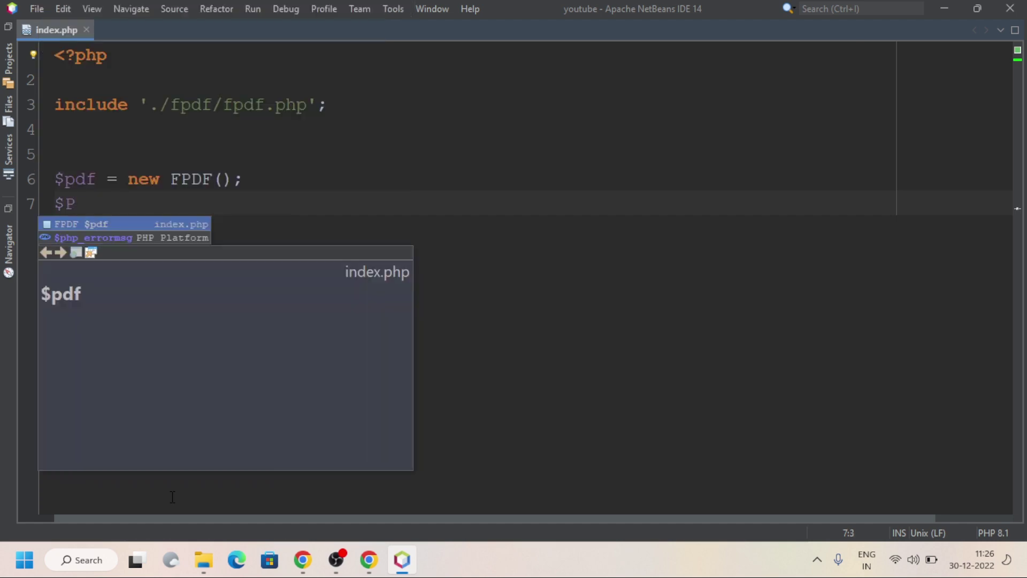
Step: Add the statement $pdf->AddPage(); using code completion
{"action": "key", "text": "Return"}
{"action": "type", "text": "->"}
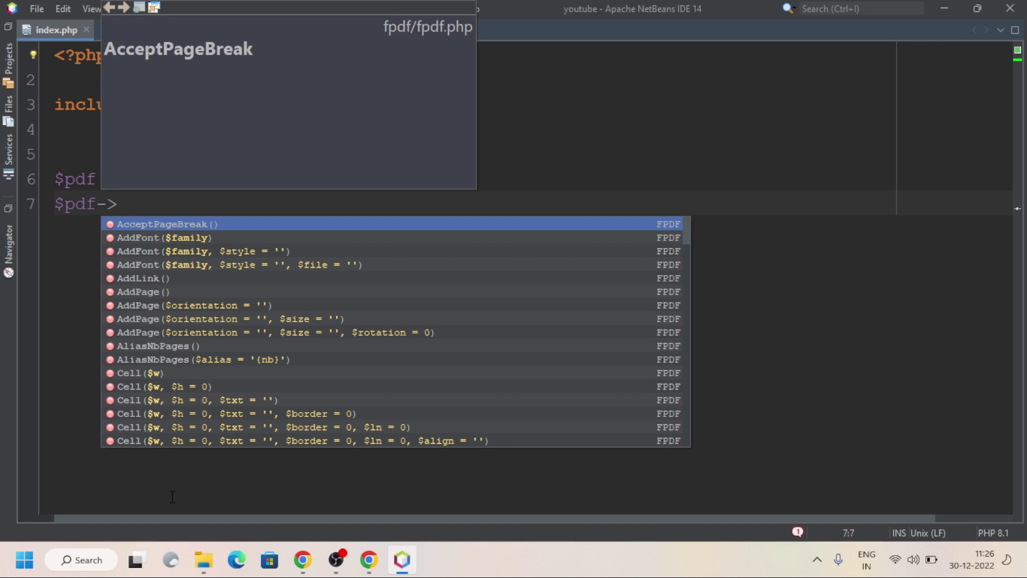
{"action": "type", "text": "aDD"}
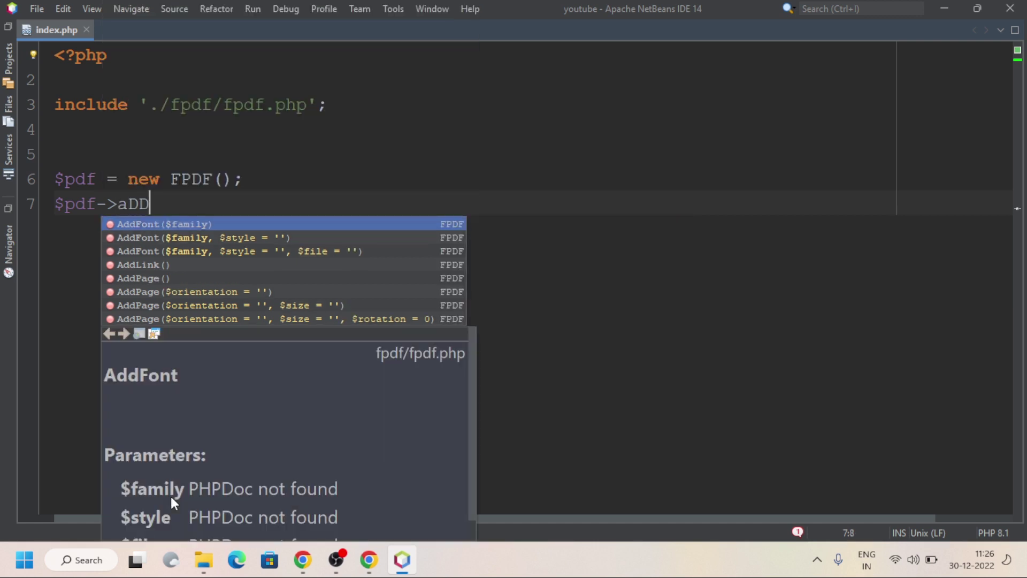
{"action": "key", "text": "BackSpace"}
{"action": "key", "text": "BackSpace"}
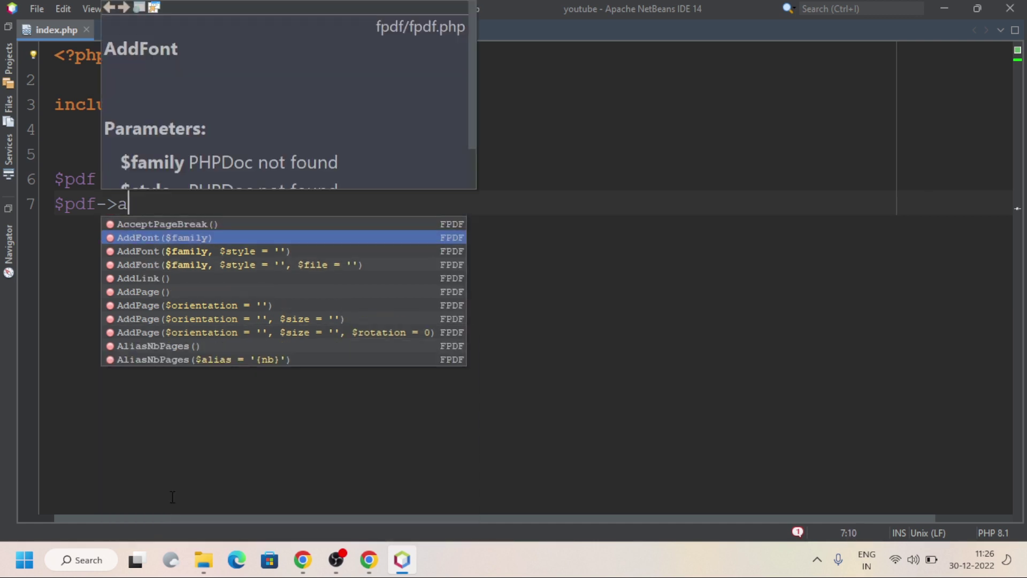
{"action": "key", "text": "BackSpace"}
{"action": "type", "text": "A"}
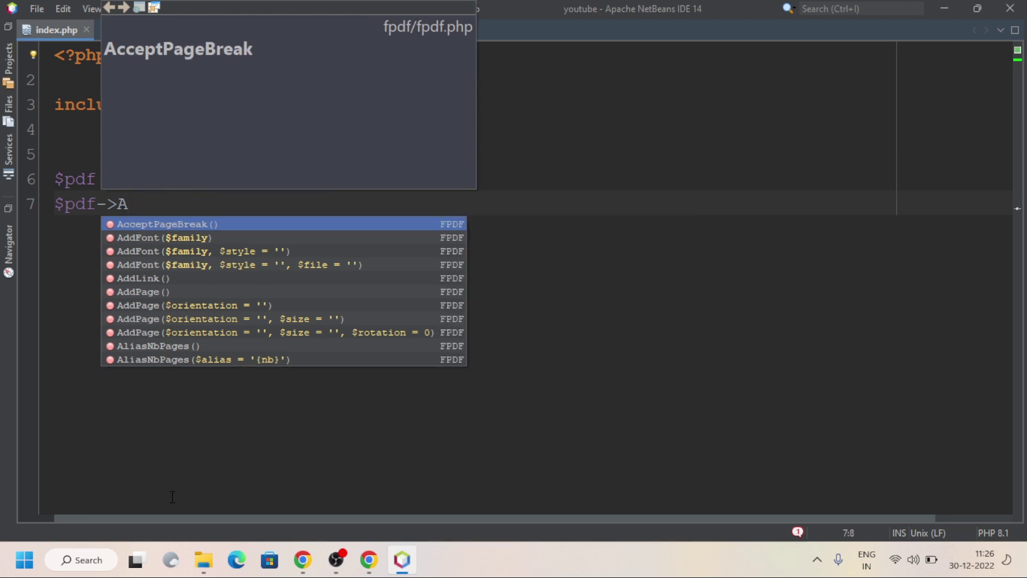
{"action": "type", "text": "a"}
{"action": "key", "text": "BackSpace"}
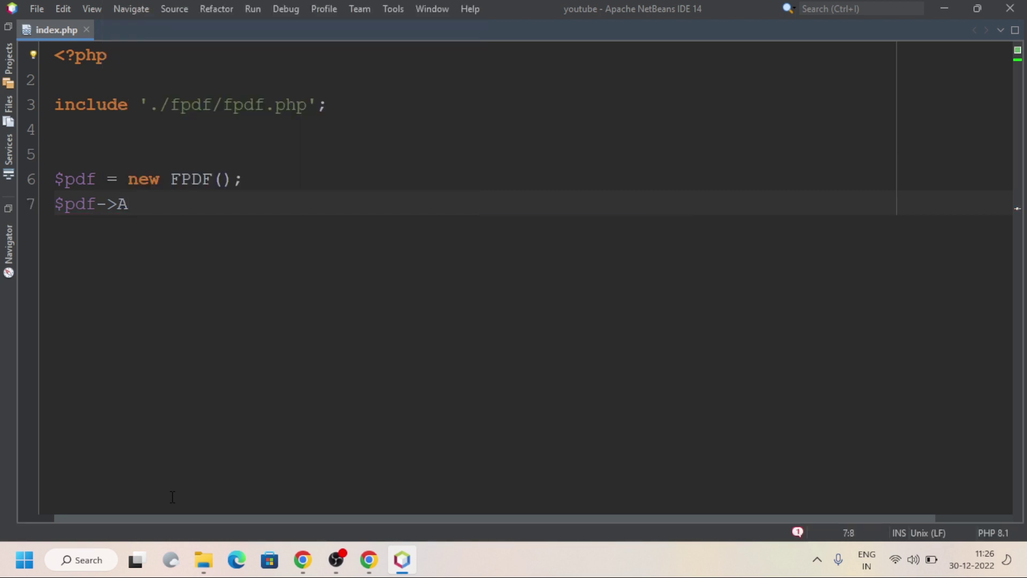
{"action": "type", "text": "ddp"}
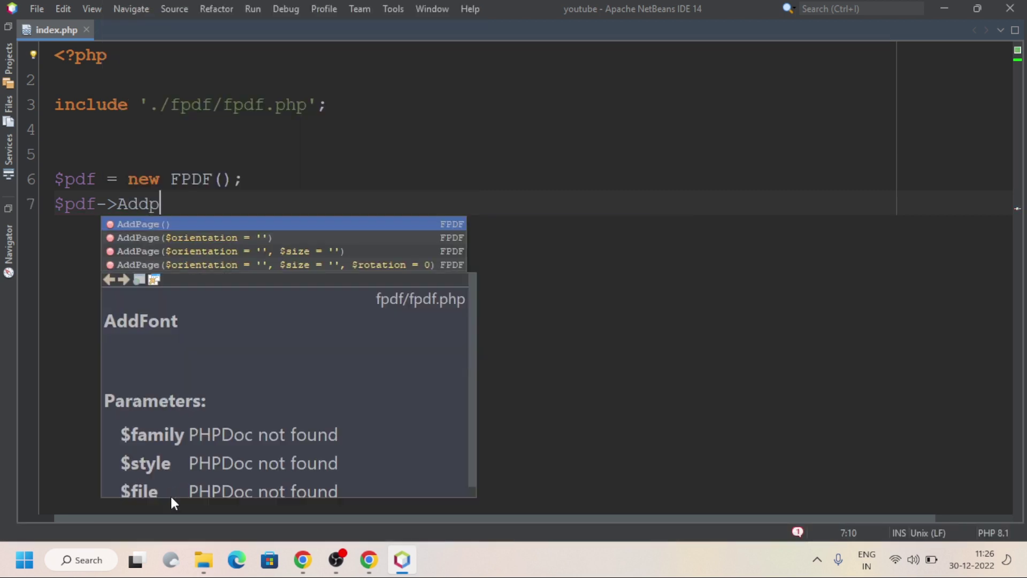
{"action": "key", "text": "BackSpace"}
{"action": "type", "text": "Pag"}
{"action": "key", "text": "Return"}
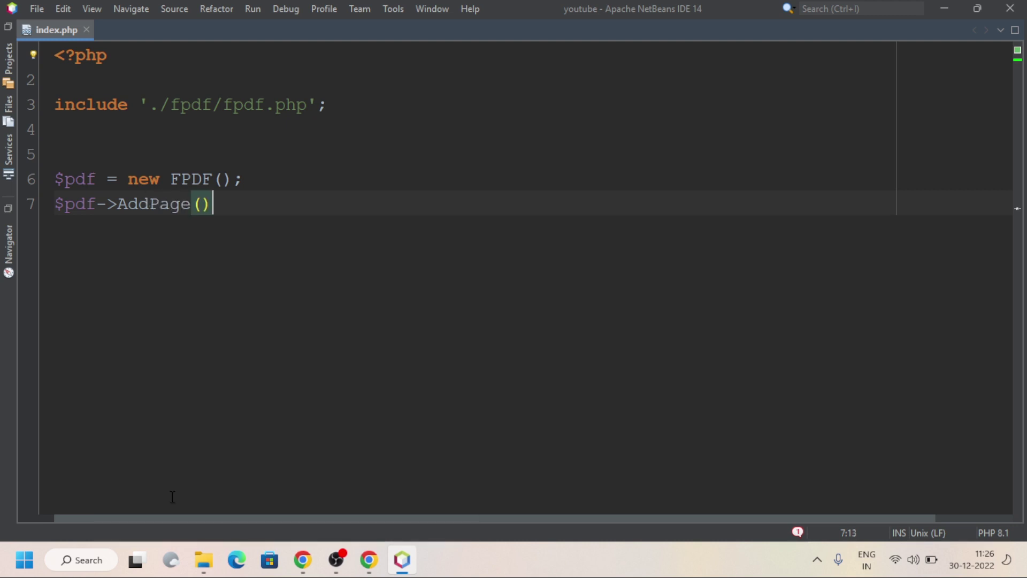
{"action": "key", "text": "ctrl+space"}
{"action": "type", "text": ";"}
{"action": "key", "text": "Return"}
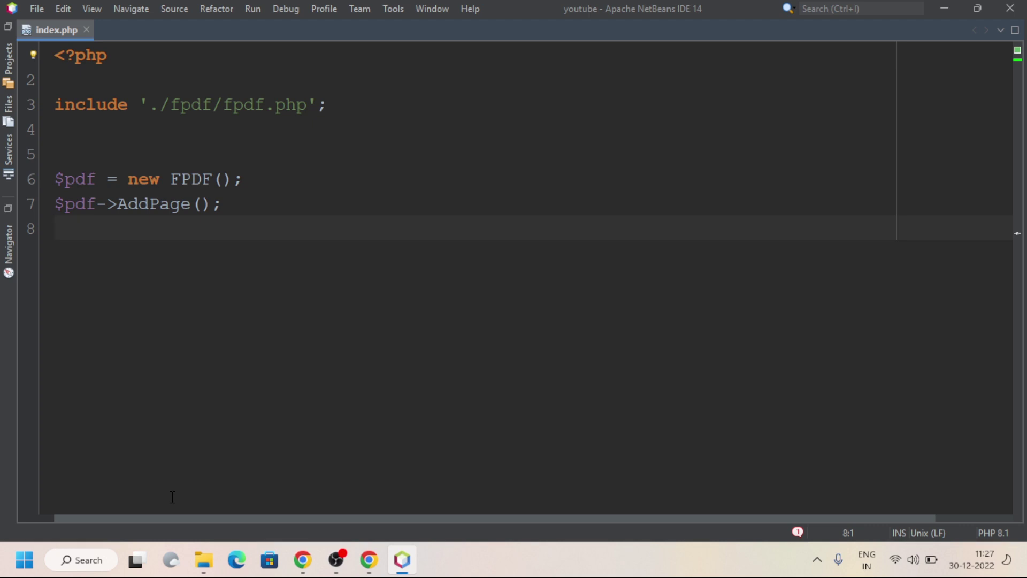
{"action": "type", "text": "$pdf"}
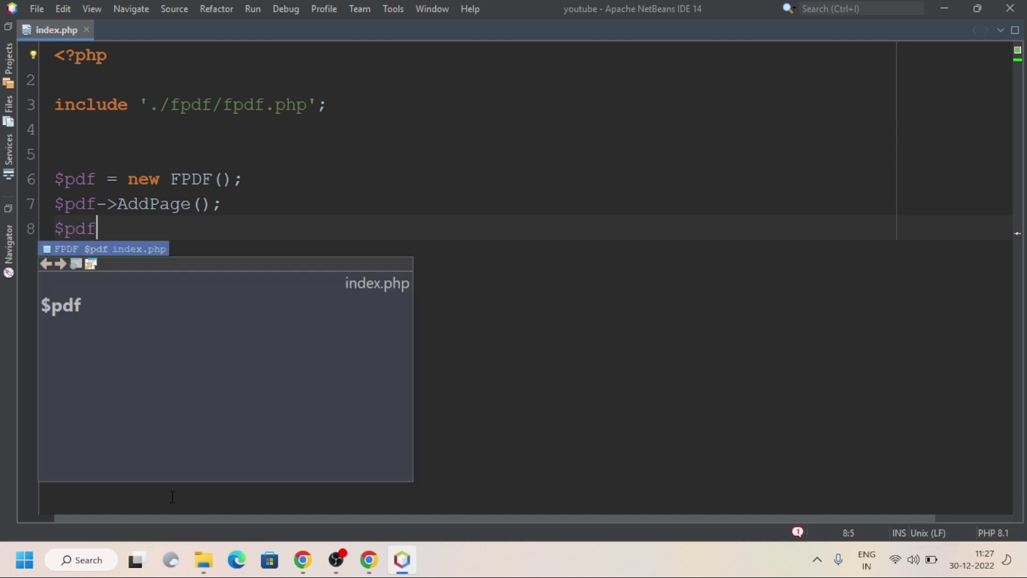
{"action": "type", "text": "-"}
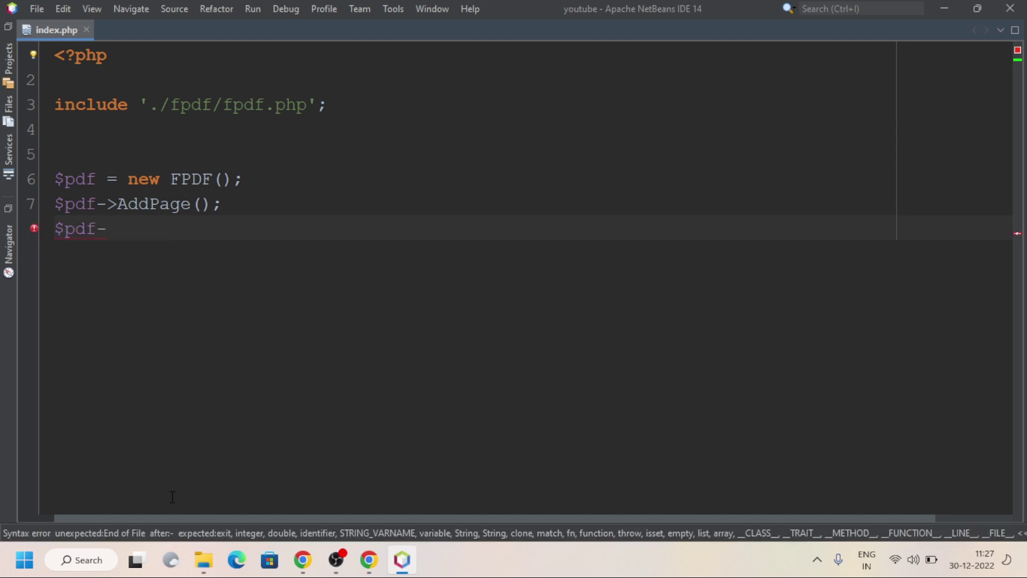
{"action": "type", "text": ">"}
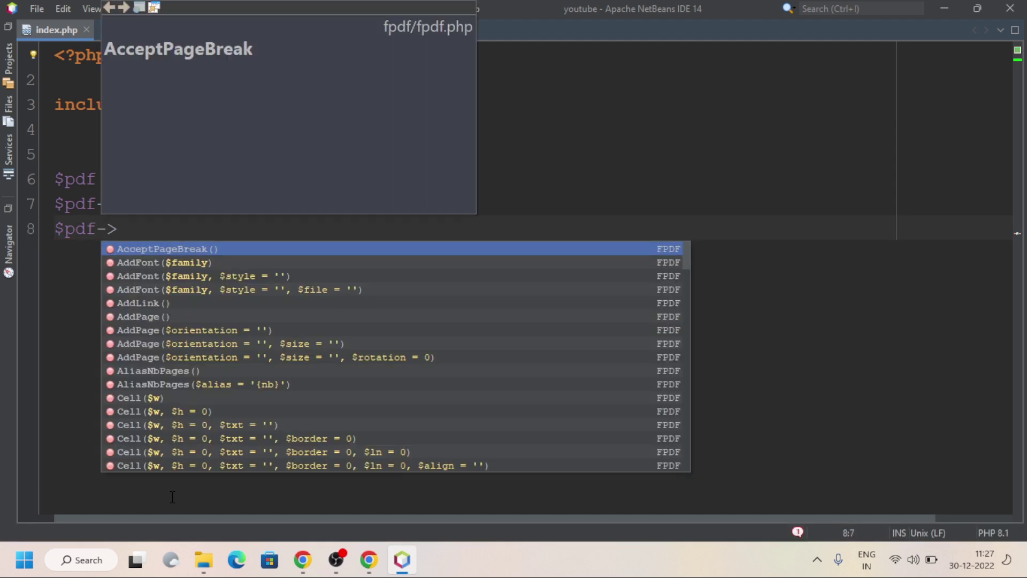
{"action": "type", "text": "SetFo"}
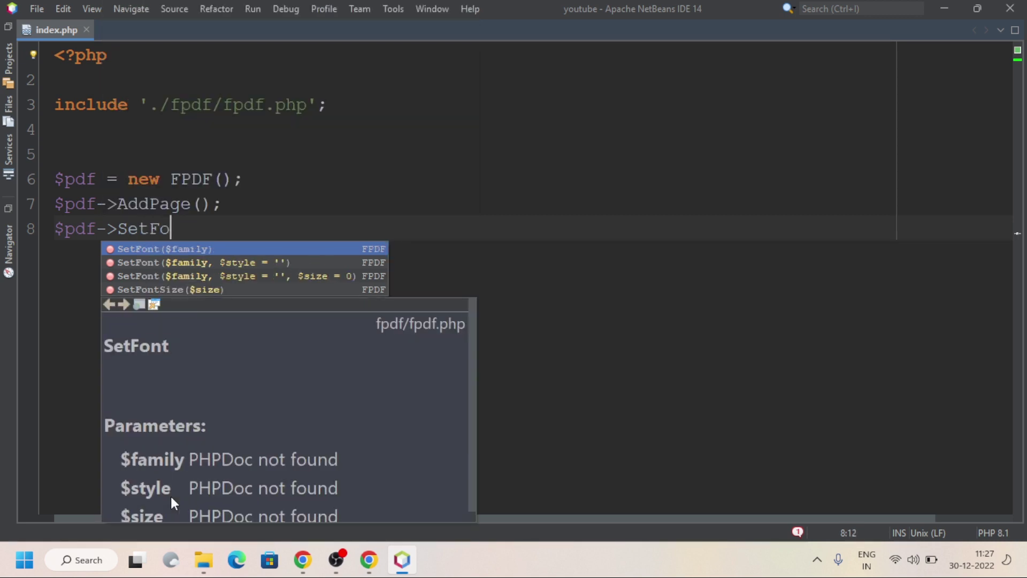
Step: Add $pdf->SetFont('Arial','B',16); to set bold Arial size 16
{"action": "key", "text": "Return"}
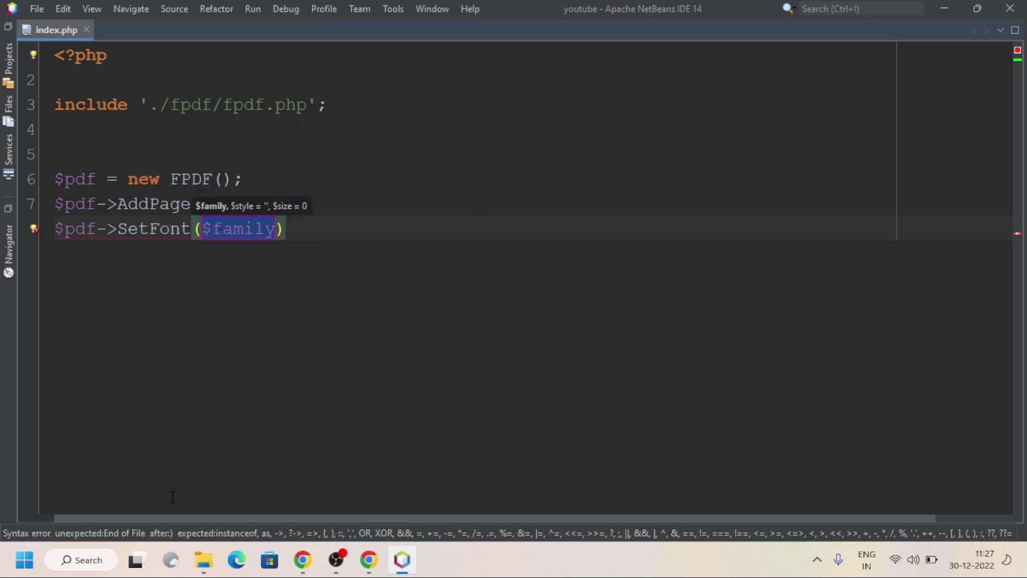
{"action": "key", "text": "BackSpace"}
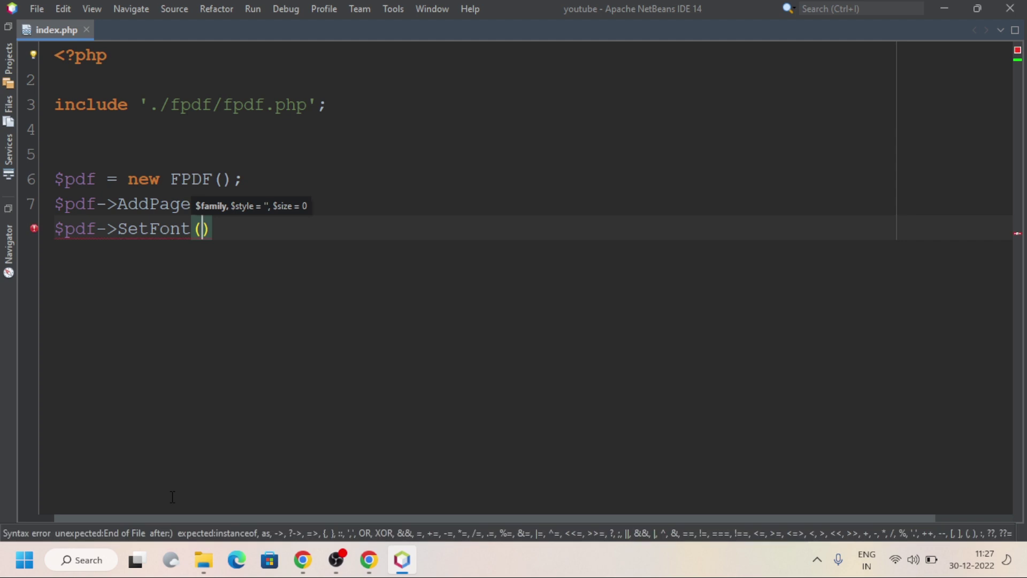
{"action": "type", "text": "'"}
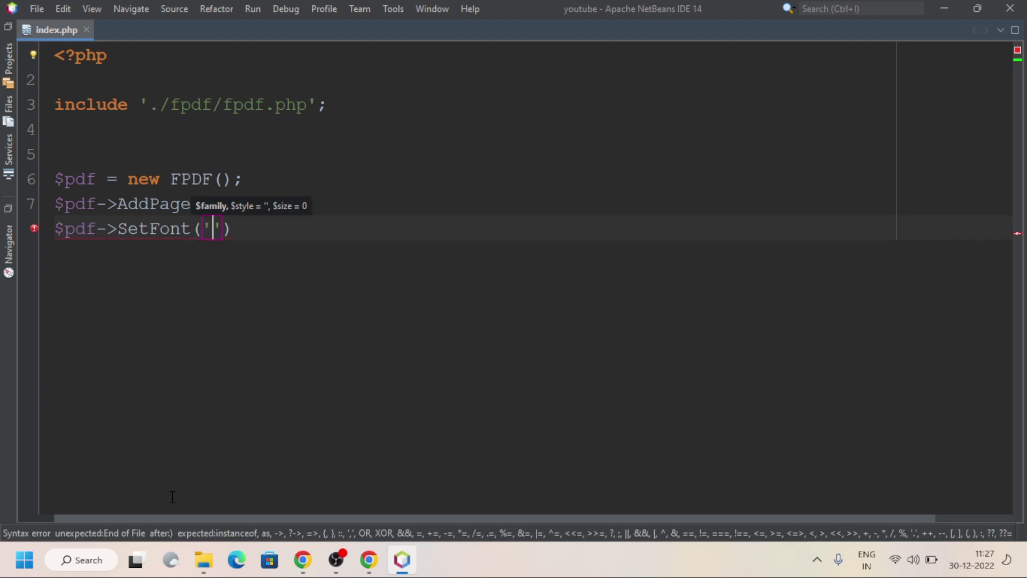
{"action": "type", "text": "Aria"}
{"action": "type", "text": "l"}
{"action": "key", "text": "Right"}
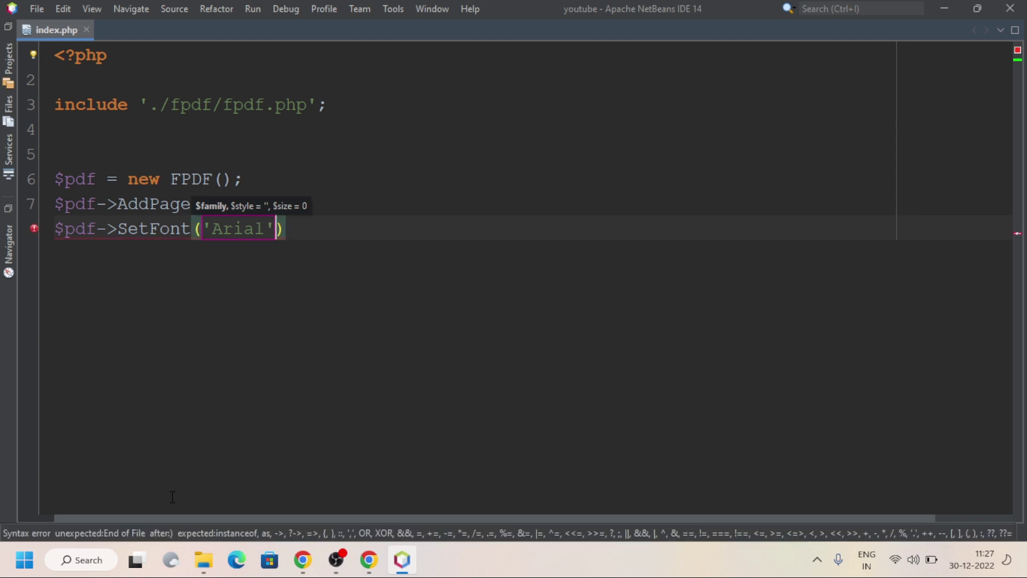
{"action": "type", "text": ",'"}
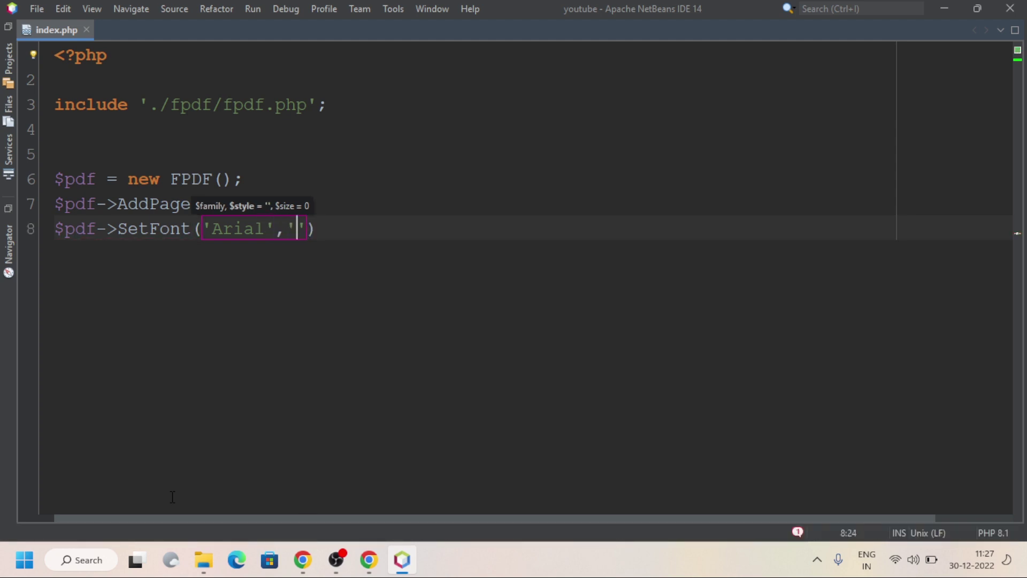
{"action": "type", "text": "B"}
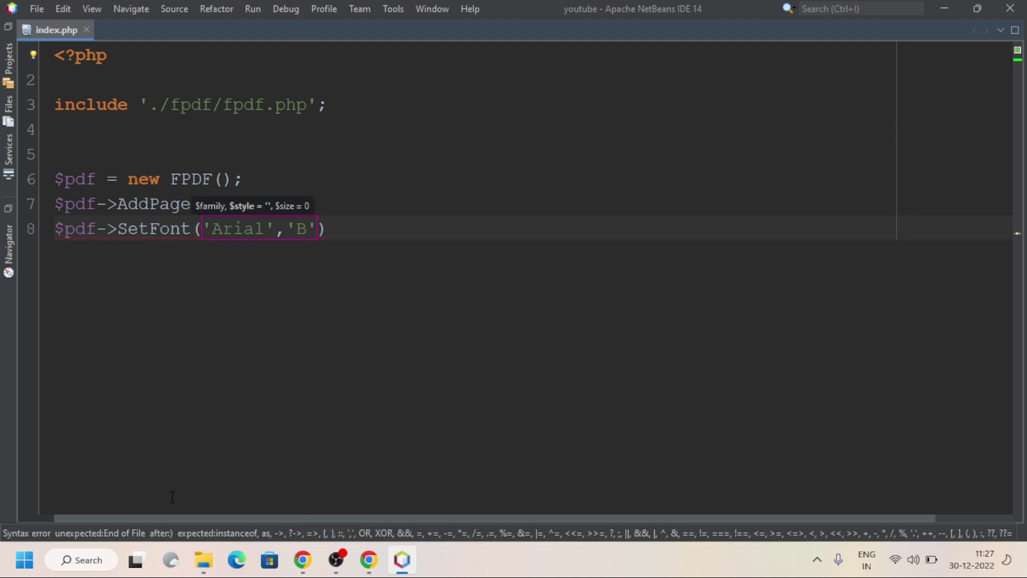
{"action": "key", "text": "Right"}
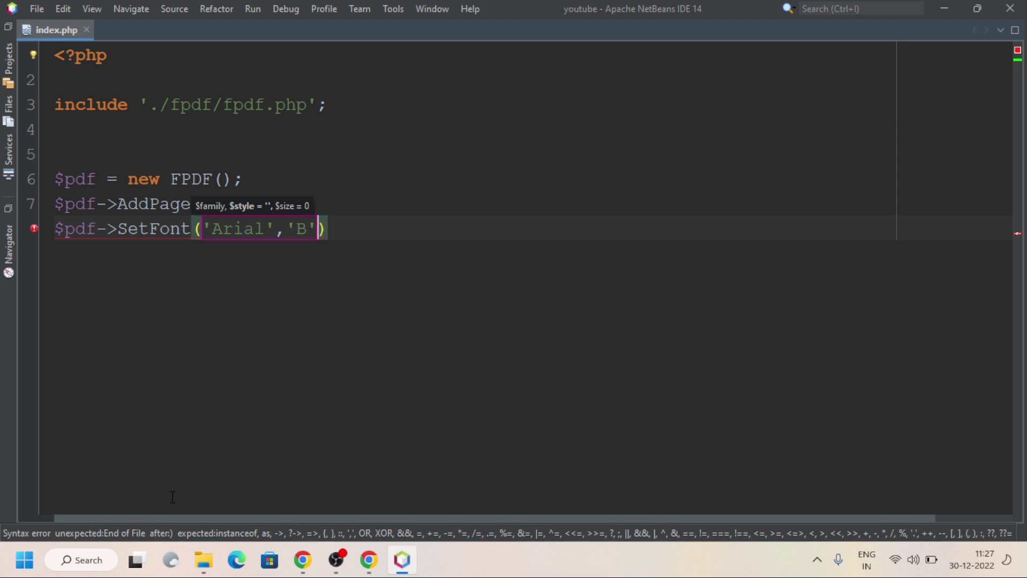
{"action": "type", "text": ",1"}
{"action": "type", "text": "6"}
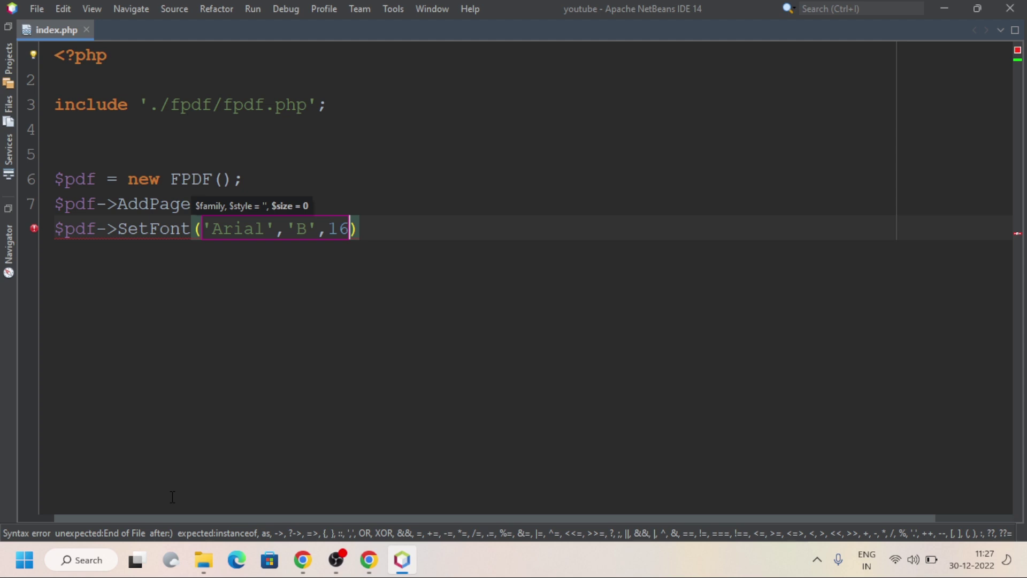
{"action": "key", "text": "End"}
{"action": "type", "text": ";"}
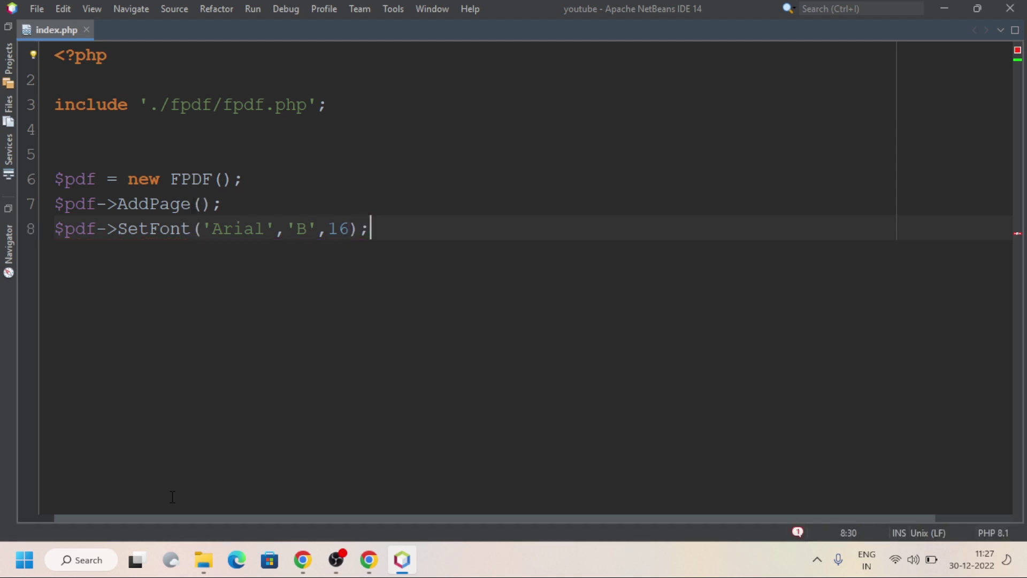
{"action": "key", "text": "Return"}
{"action": "type", "text": "#=$"}
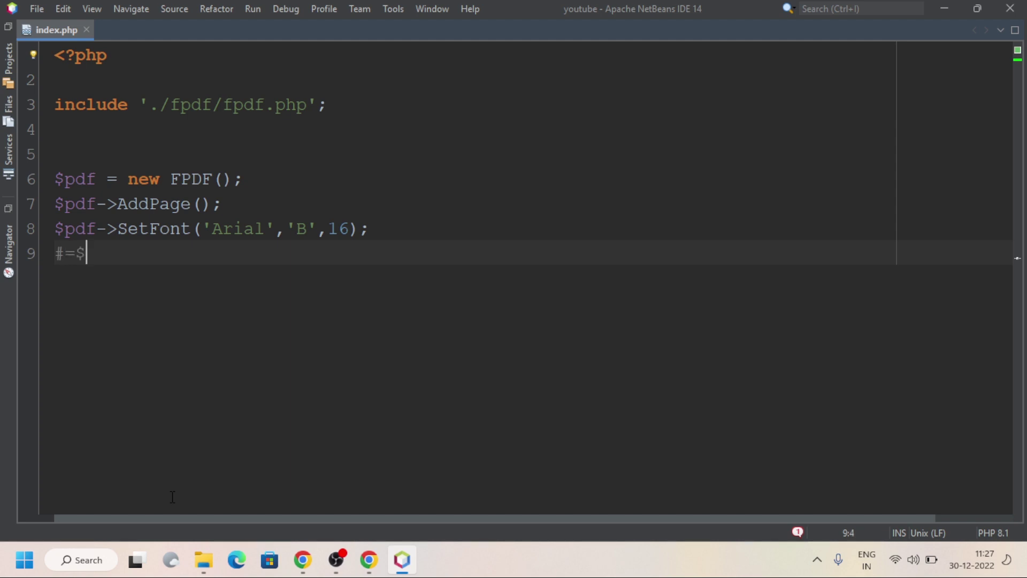
Step: Add $pdf->Cell(40,10,'Hello World!'); to print the text in a 40 by 10 cell
{"action": "key", "text": "BackSpace"}
{"action": "key", "text": "BackSpace"}
{"action": "key", "text": "BackSpace"}
{"action": "type", "text": "$"}
{"action": "type", "text": "pdf"}
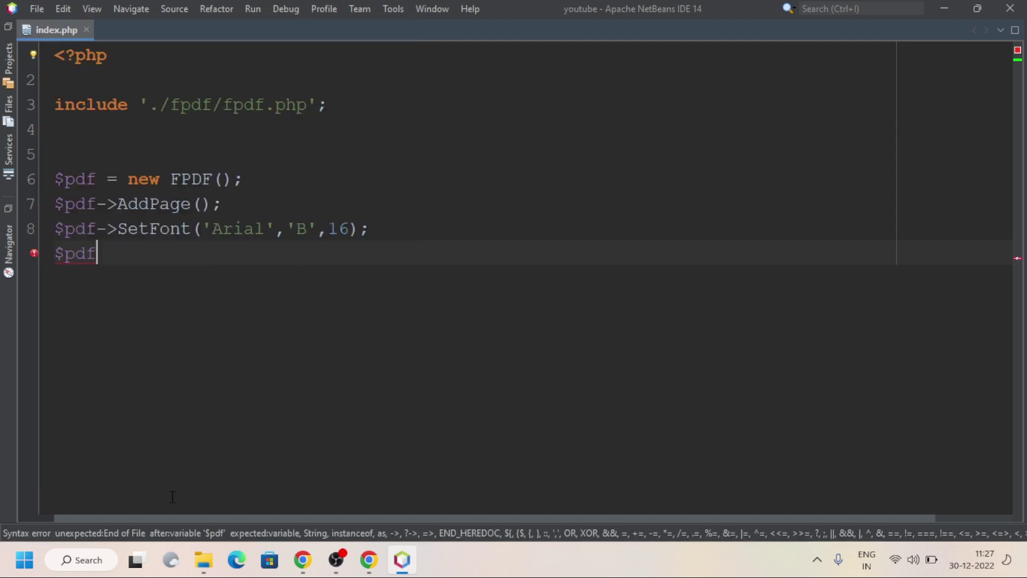
{"action": "type", "text": "->"}
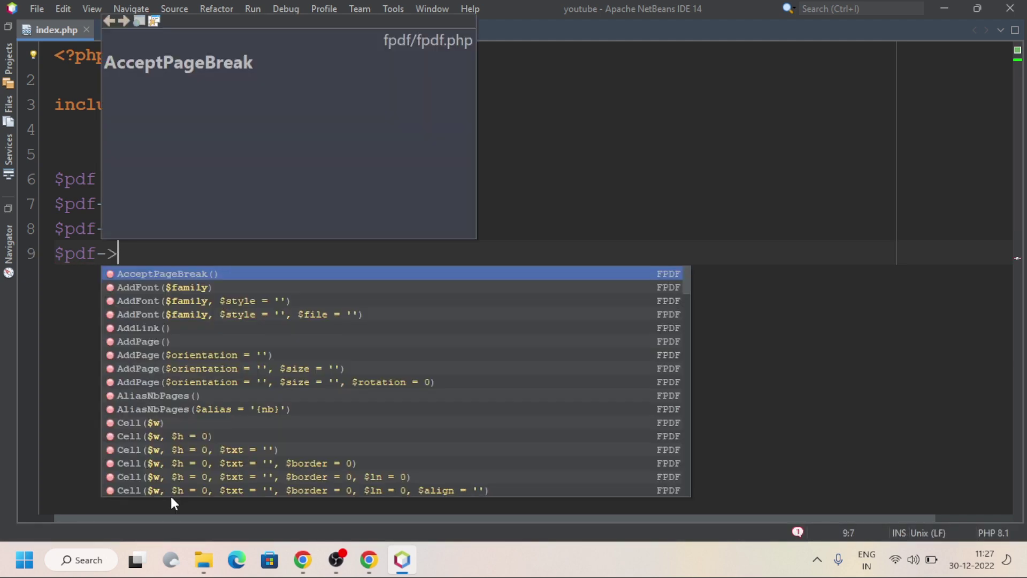
{"action": "type", "text": "C"}
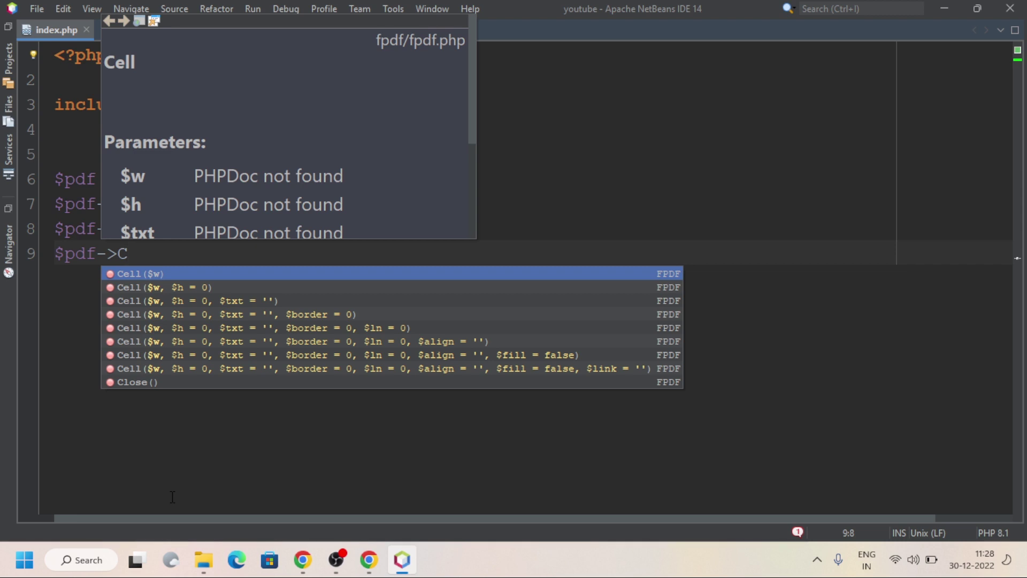
{"action": "key", "text": "Return"}
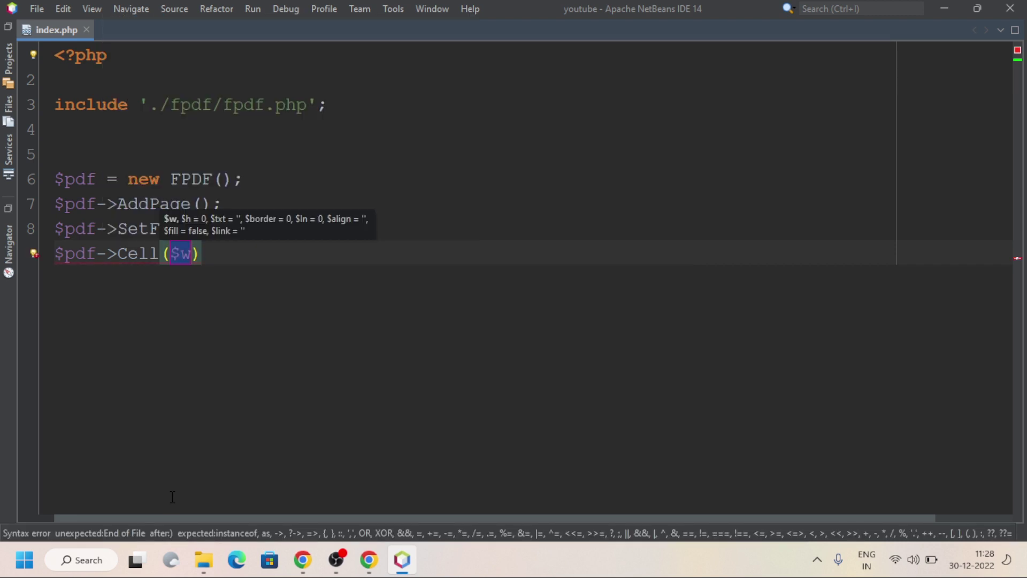
{"action": "key", "text": "BackSpace"}
{"action": "type", "text": "40"}
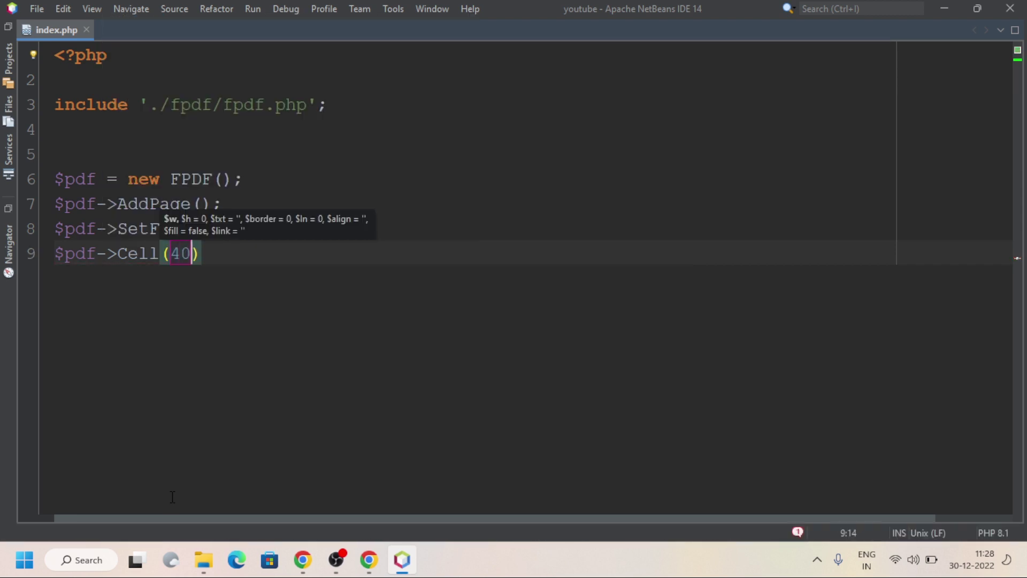
{"action": "type", "text": ",10"}
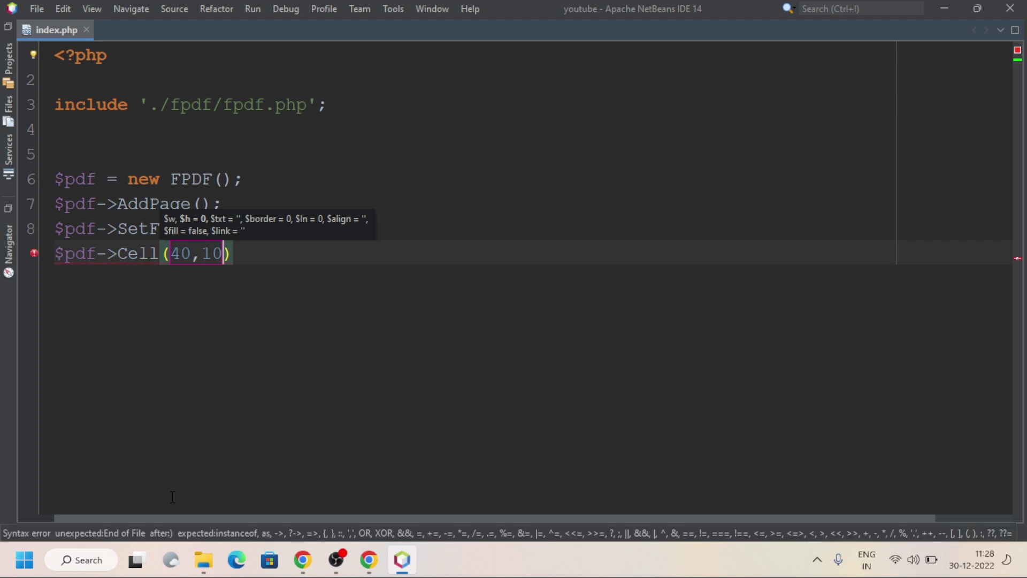
{"action": "type", "text": ","}
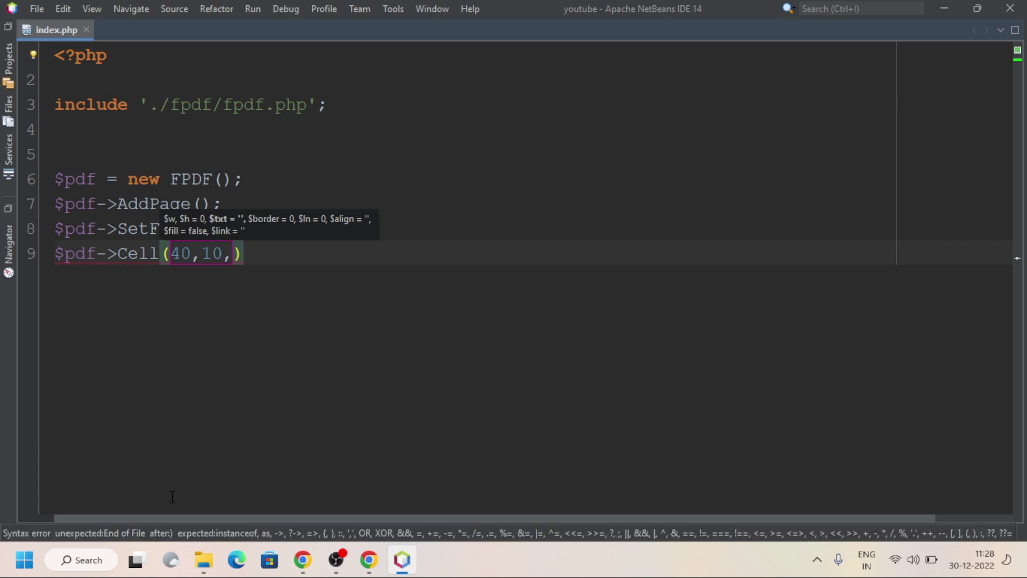
{"action": "type", "text": "\""}
{"action": "key", "text": "BackSpace"}
{"action": "type", "text": "'"}
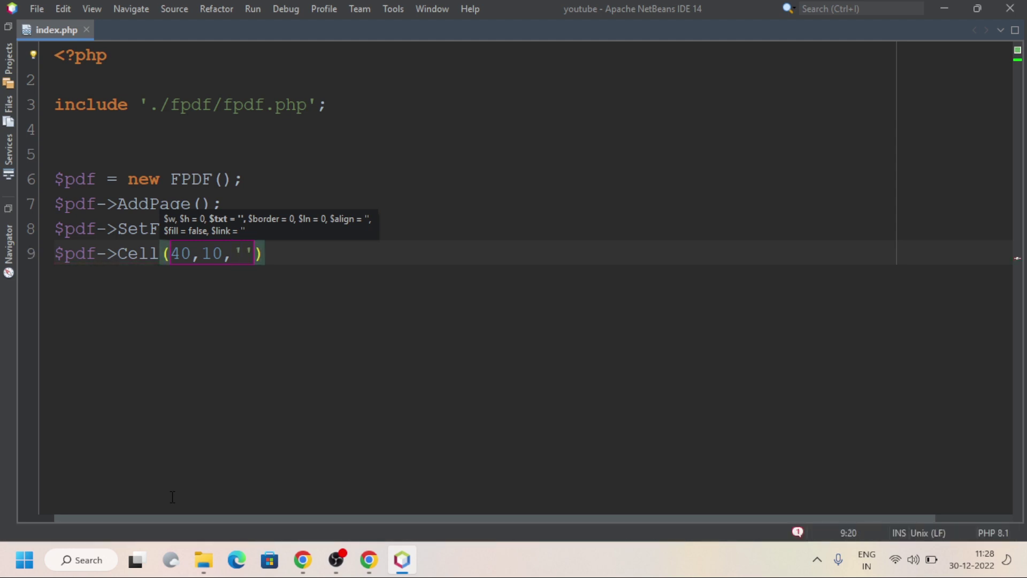
{"action": "type", "text": "Hiello"}
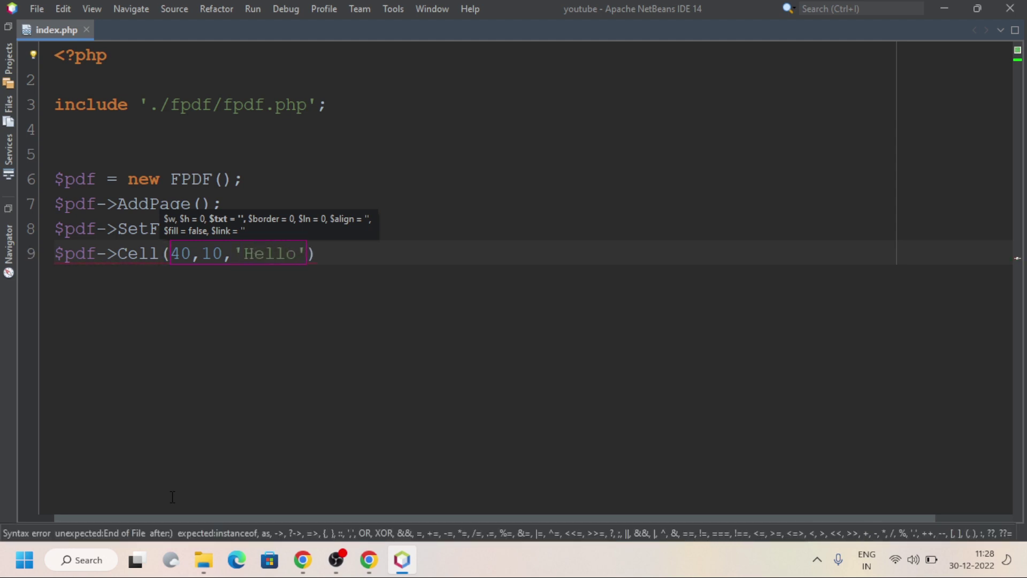
{"action": "type", "text": " w"}
{"action": "key", "text": "BackSpace"}
{"action": "type", "text": "Wor"}
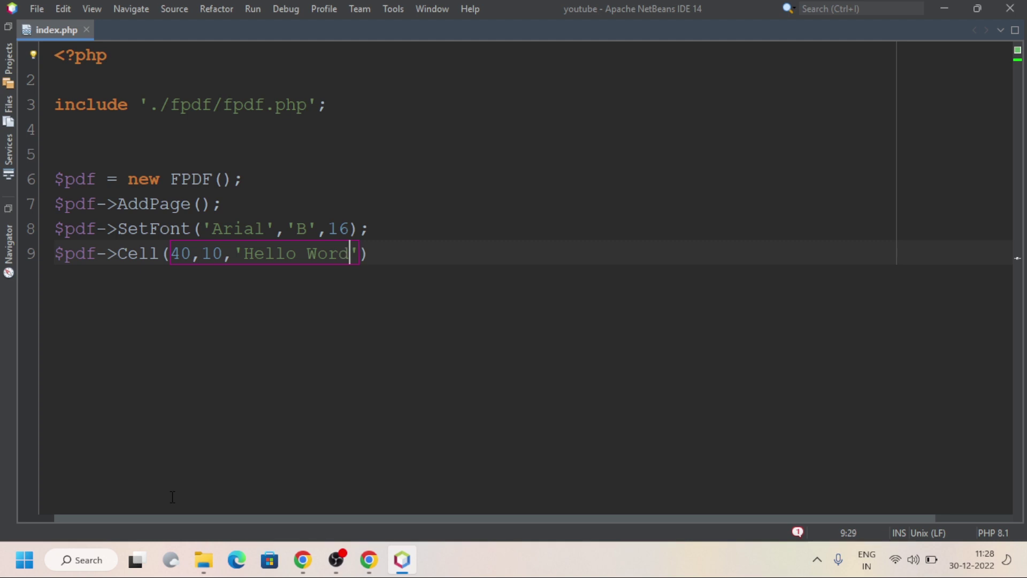
{"action": "type", "text": "ld!"}
{"action": "key", "text": "End"}
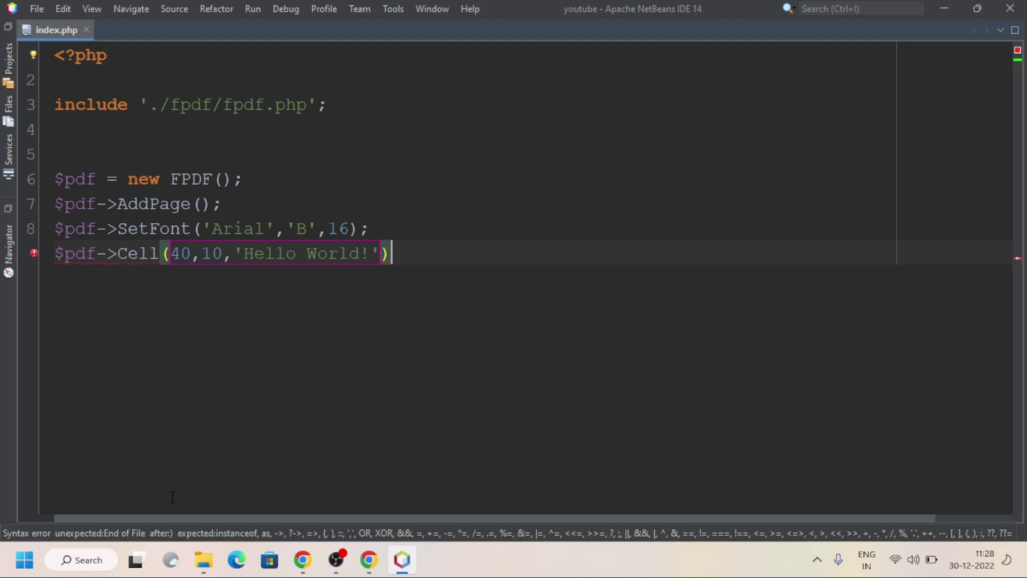
{"action": "type", "text": ";"}
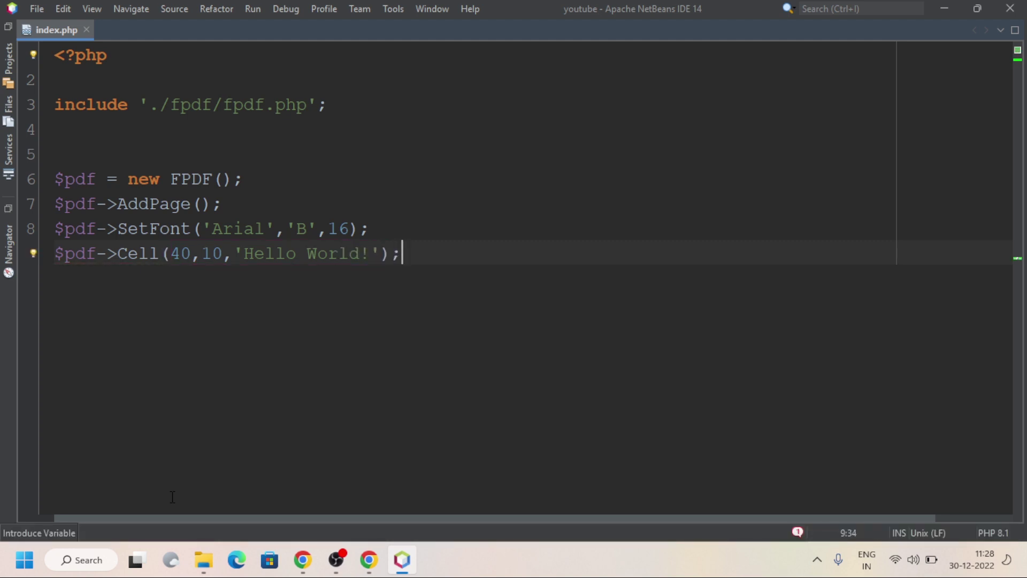
Step: End the script with a $pdf->Output(); statement using autocomplete
{"action": "key", "text": "Return"}
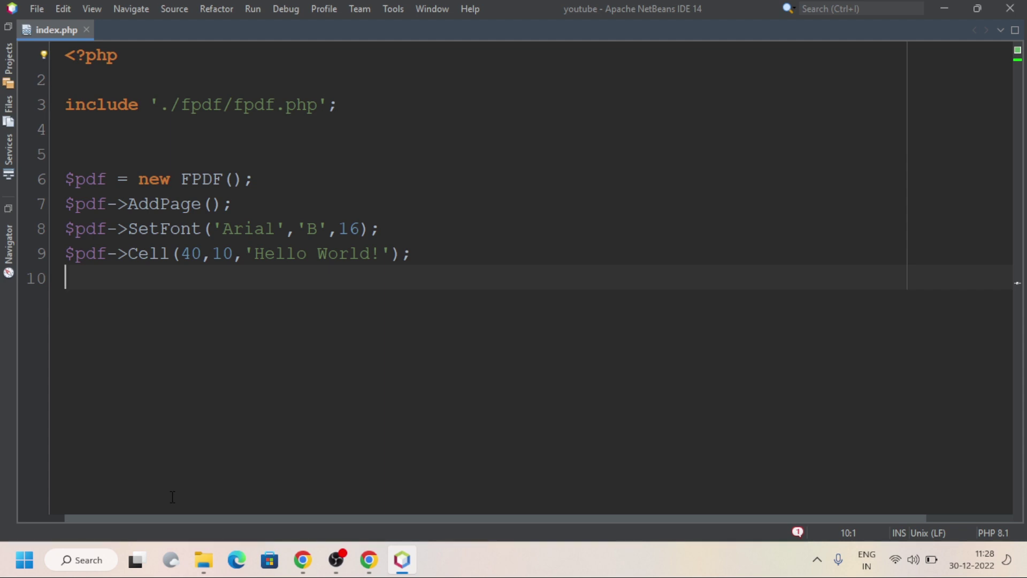
{"action": "type", "text": "$p"}
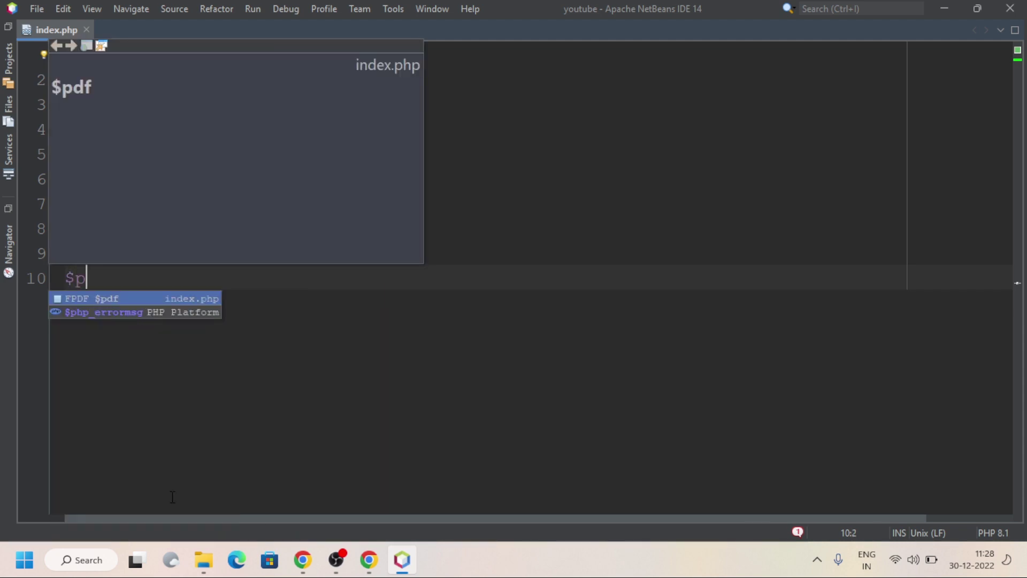
{"action": "key", "text": "Return"}
{"action": "type", "text": "-"}
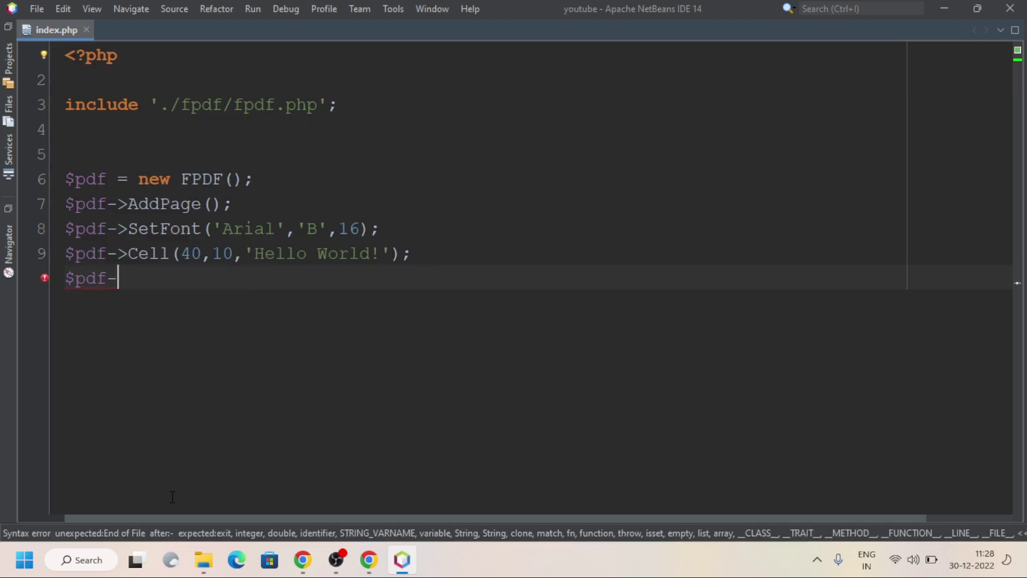
{"action": "type", "text": ">Out"}
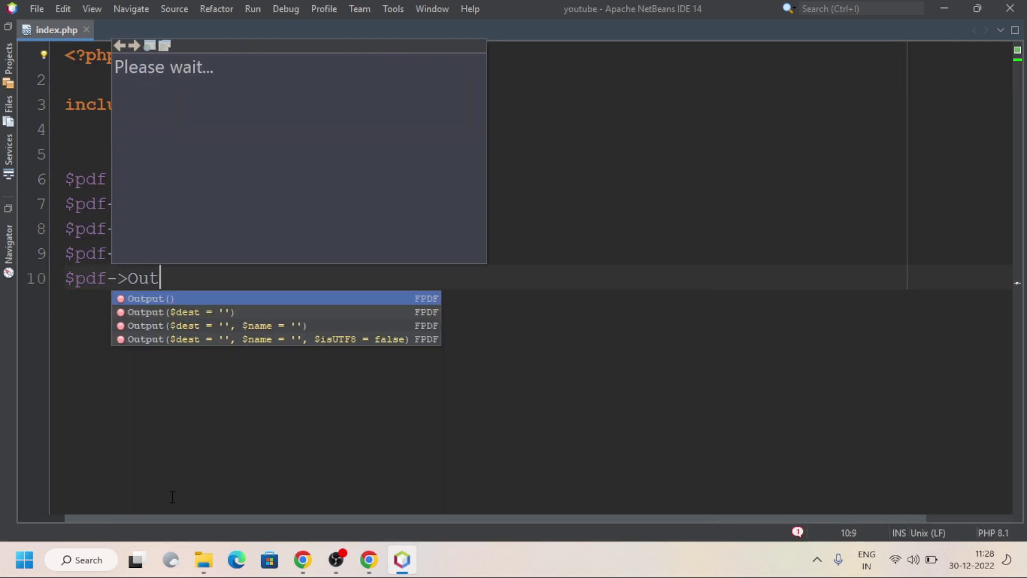
{"action": "key", "text": "Return"}
{"action": "type", "text": ";"}
{"action": "key", "text": "Escape"}
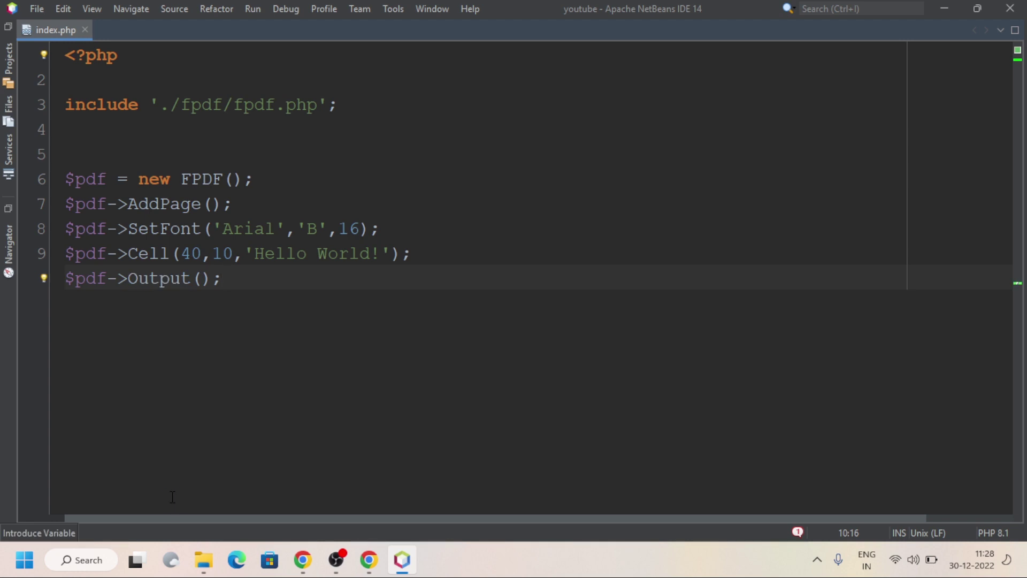
Step: Remove the blank lines after the include and save index.php
{"action": "left_click", "coordinate": [111, 153]}
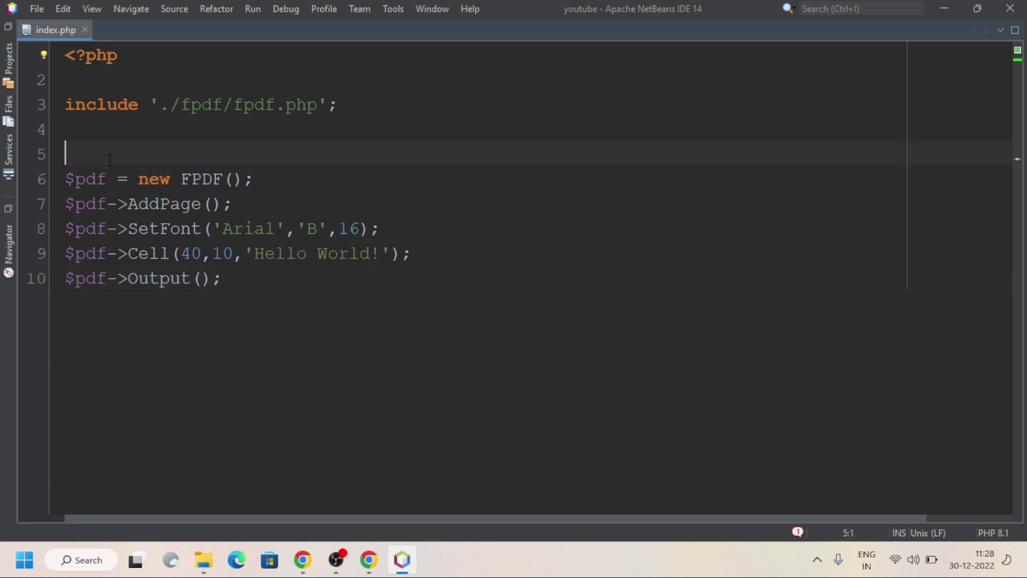
{"action": "key", "text": "BackSpace"}
{"action": "key", "text": "BackSpace"}
{"action": "key", "text": "ctrl+s"}
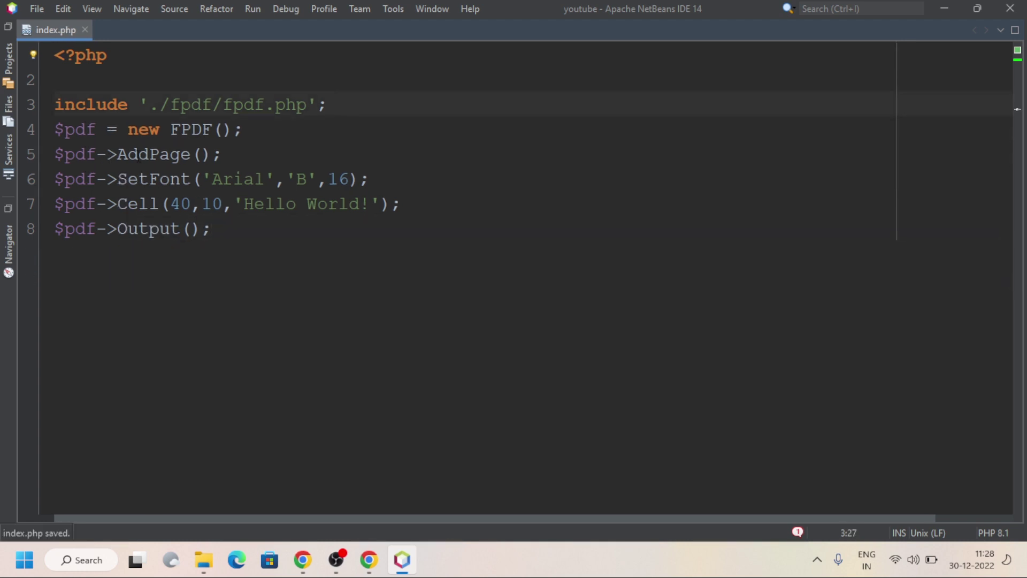
Step: View the generated PDF at localhost/youtube showing bold Hello World! in Chrome
{"action": "left_click", "coordinate": [368, 559]}
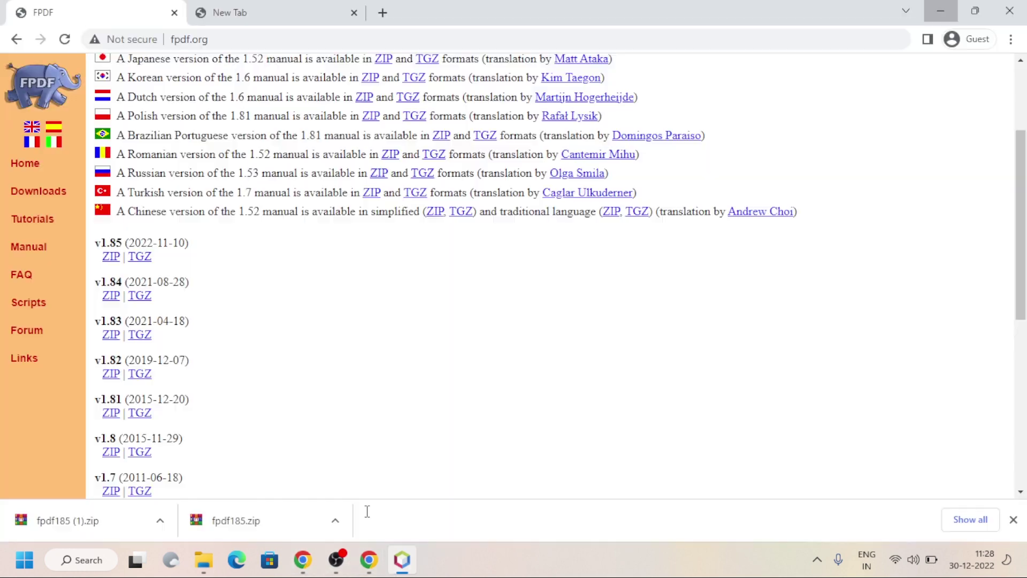
{"action": "key", "text": "ctrl+t"}
{"action": "type", "text": "localhost"}
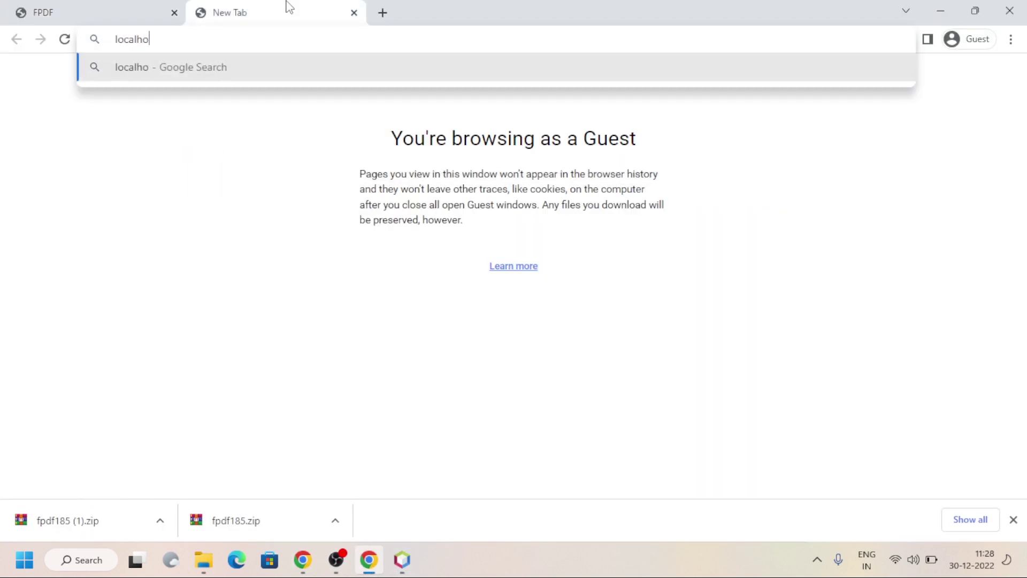
{"action": "key", "text": "Return"}
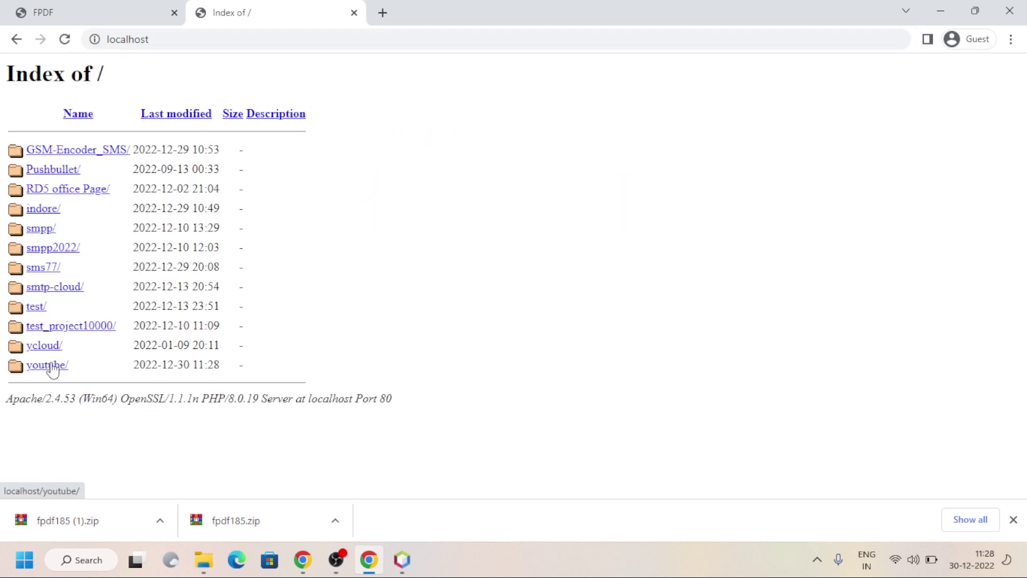
{"action": "left_click", "coordinate": [46, 364]}
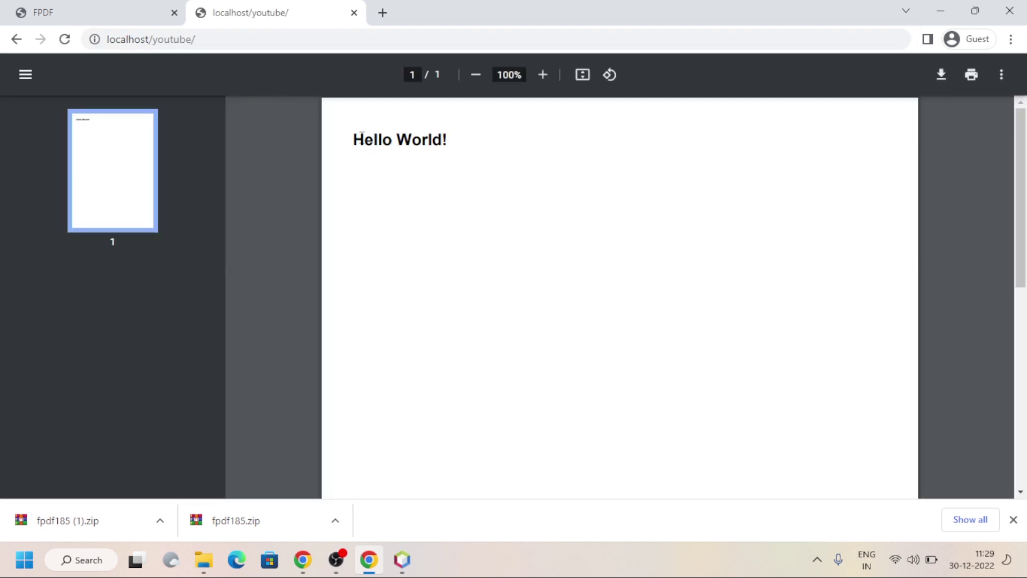
{"action": "left_click_drag", "start_coordinate": [353, 138], "coordinate": [450, 141]}
Step: Replace the Cell text 'Hello World!' with 'PDF' in index.php and save
{"action": "left_click", "coordinate": [402, 559]}
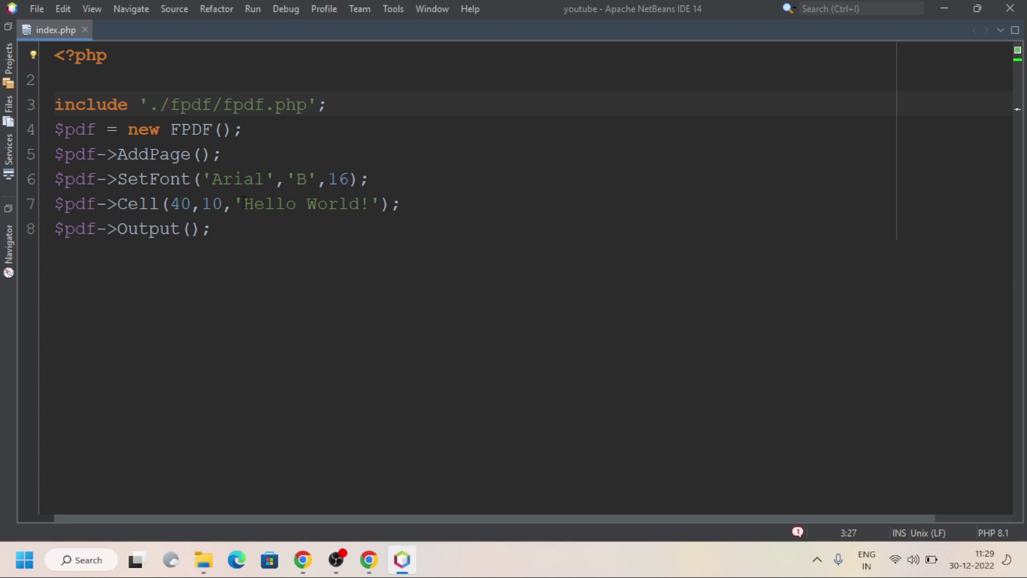
{"action": "left_click_drag", "start_coordinate": [245, 204], "coordinate": [371, 204]}
{"action": "type", "text": "PDF"}
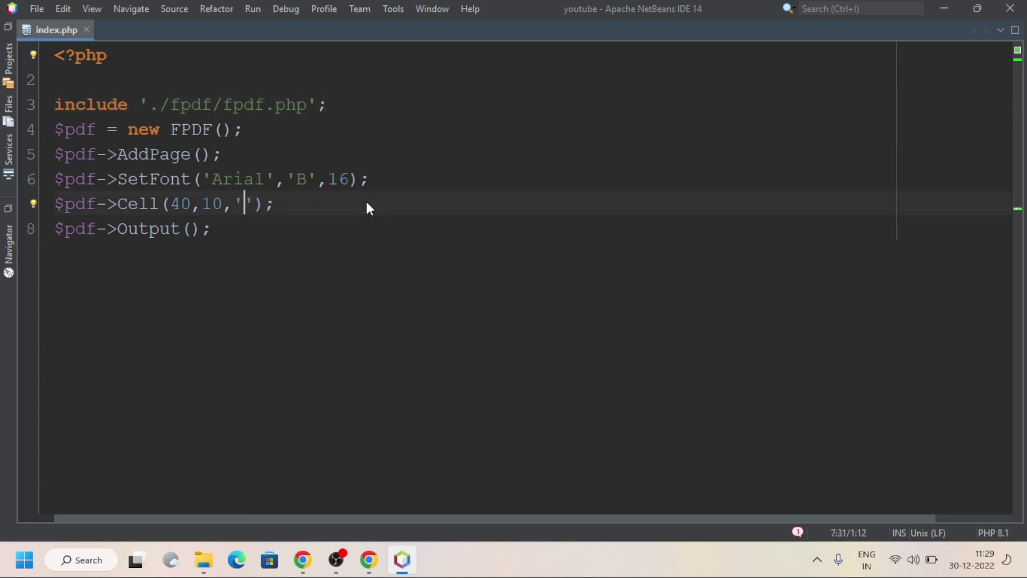
{"action": "key", "text": "ctrl+s"}
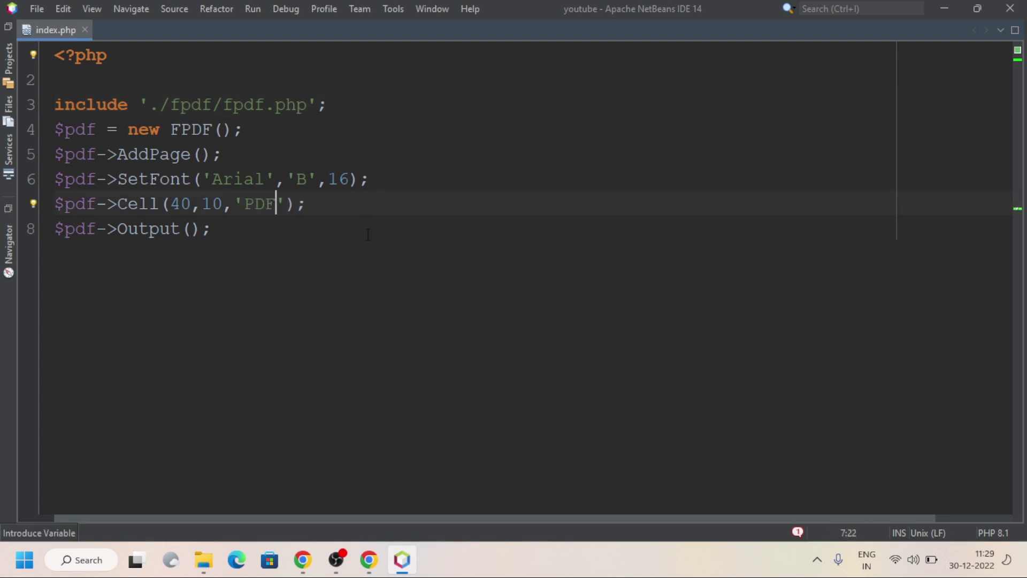
Step: Reload localhost/youtube so the PDF reads PDF, then return to the FPDF downloads tab
{"action": "left_click", "coordinate": [367, 559]}
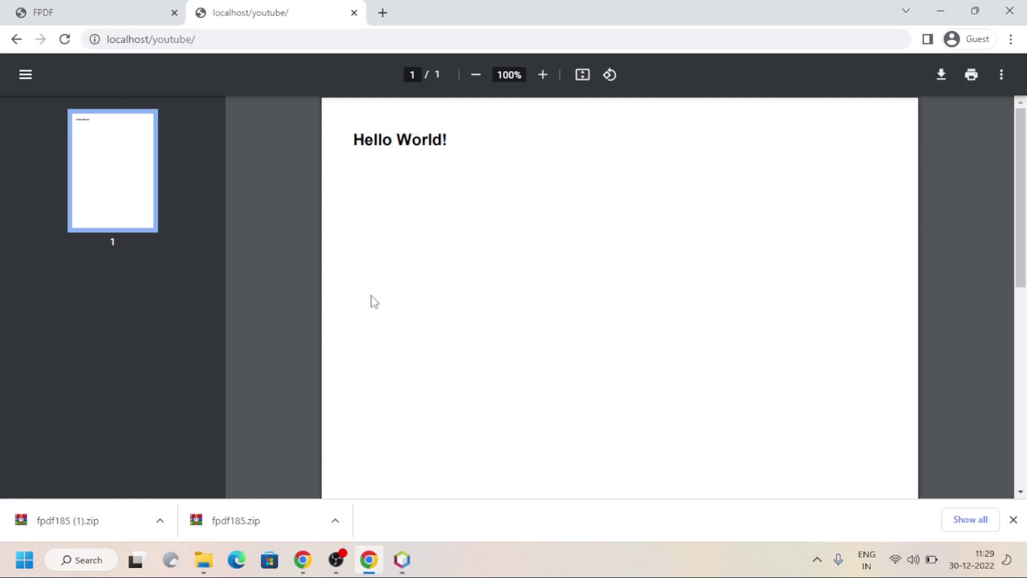
{"action": "key", "text": "F5"}
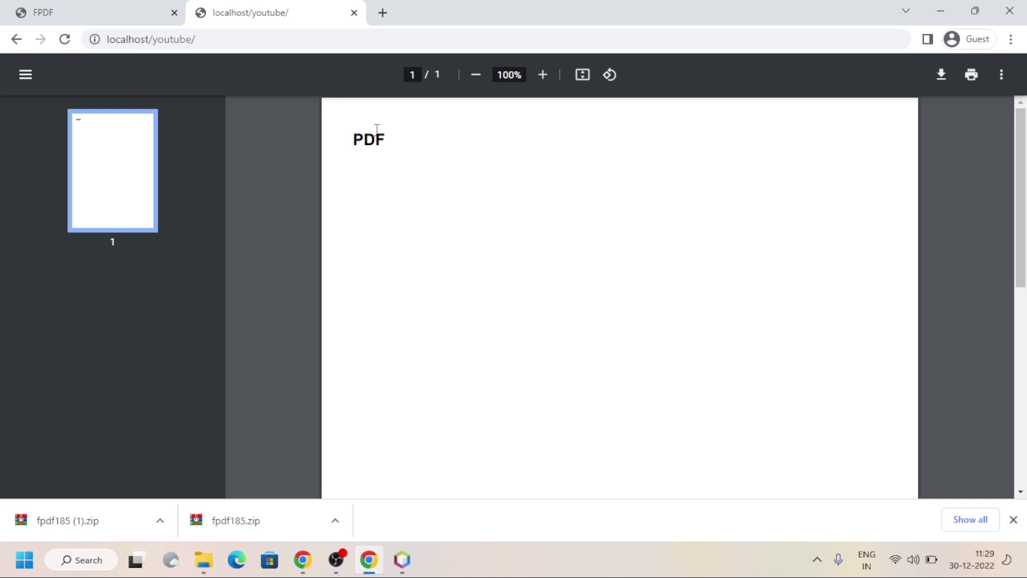
{"action": "left_click", "coordinate": [88, 12]}
{"action": "scroll", "coordinate": [231, 279], "scroll_direction": "up", "scroll_amount": 1}
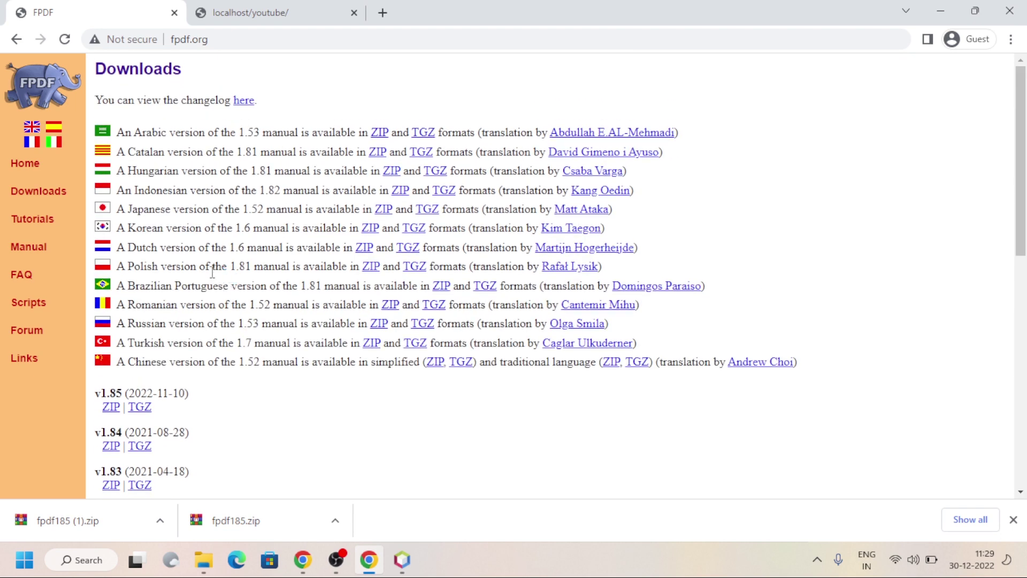